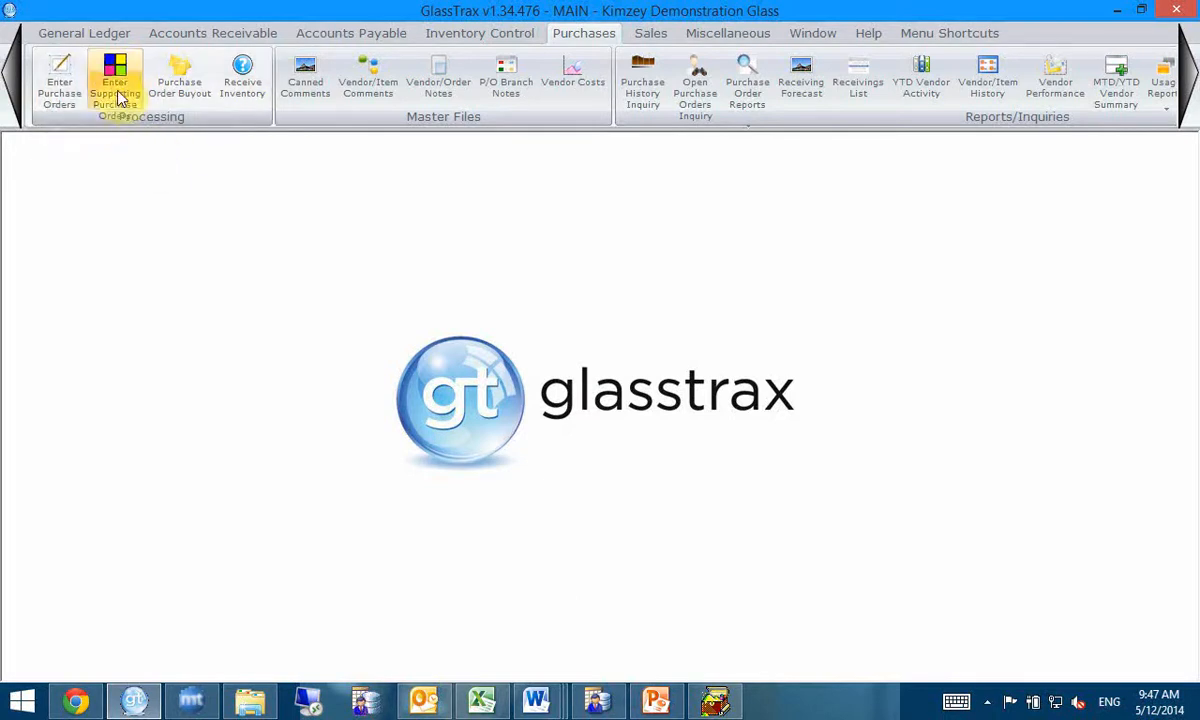
Step: Start a new supporting purchase order with its P.O. number, cost type Freight and date 05/12/2014
left_click(117, 93)
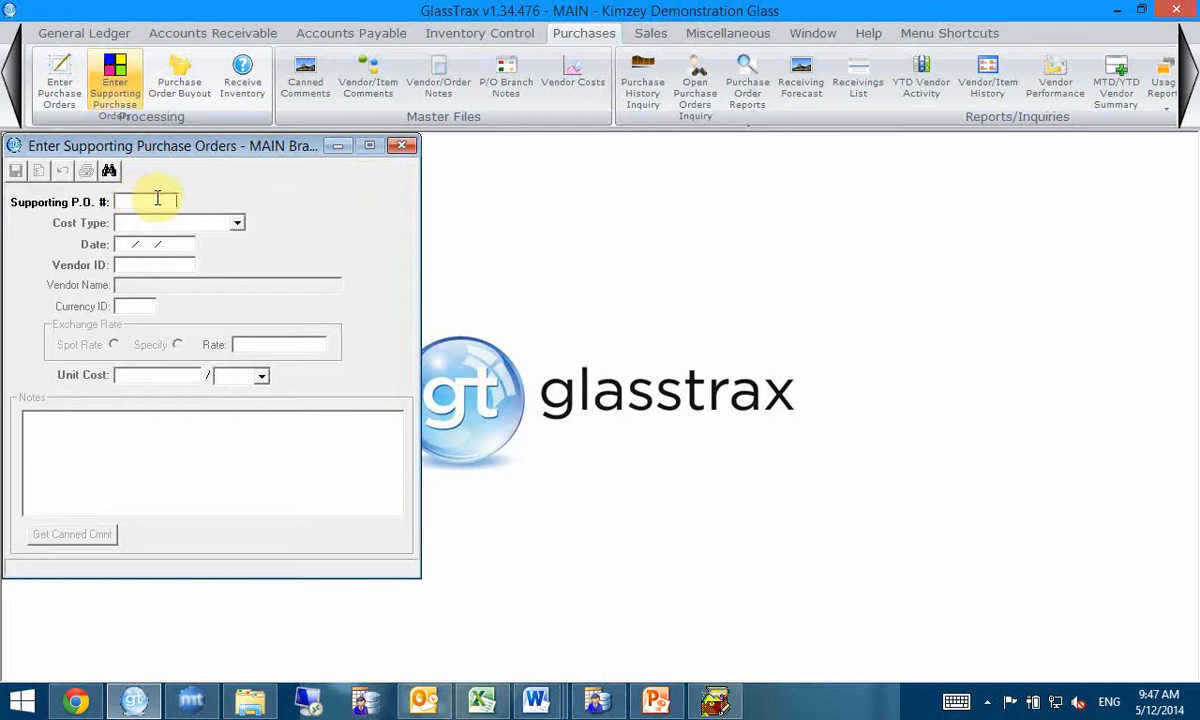
type("50221")
key("Tab")
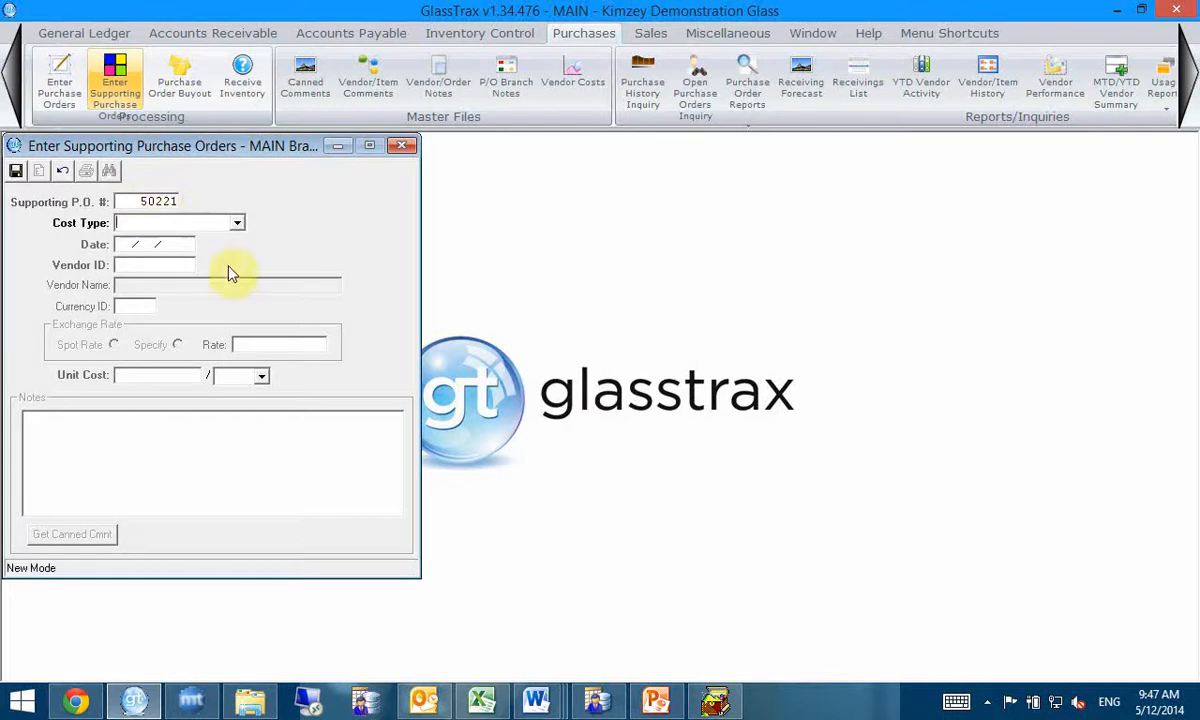
left_click(238, 225)
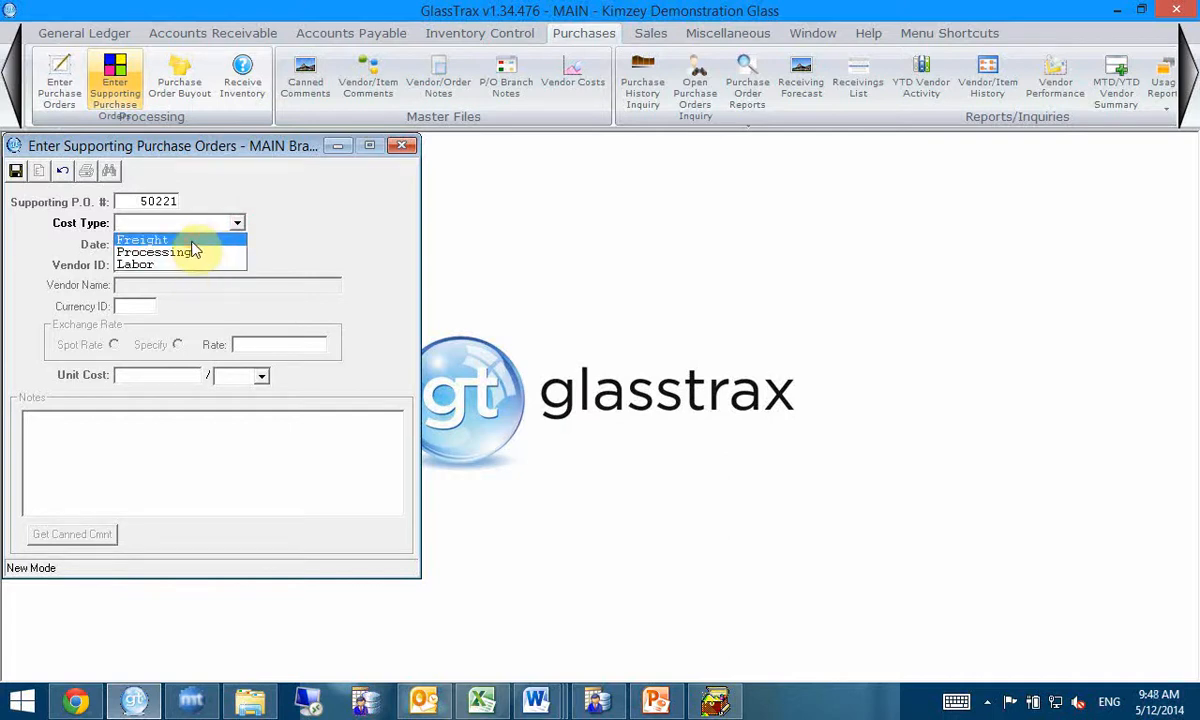
left_click(193, 243)
key("Tab")
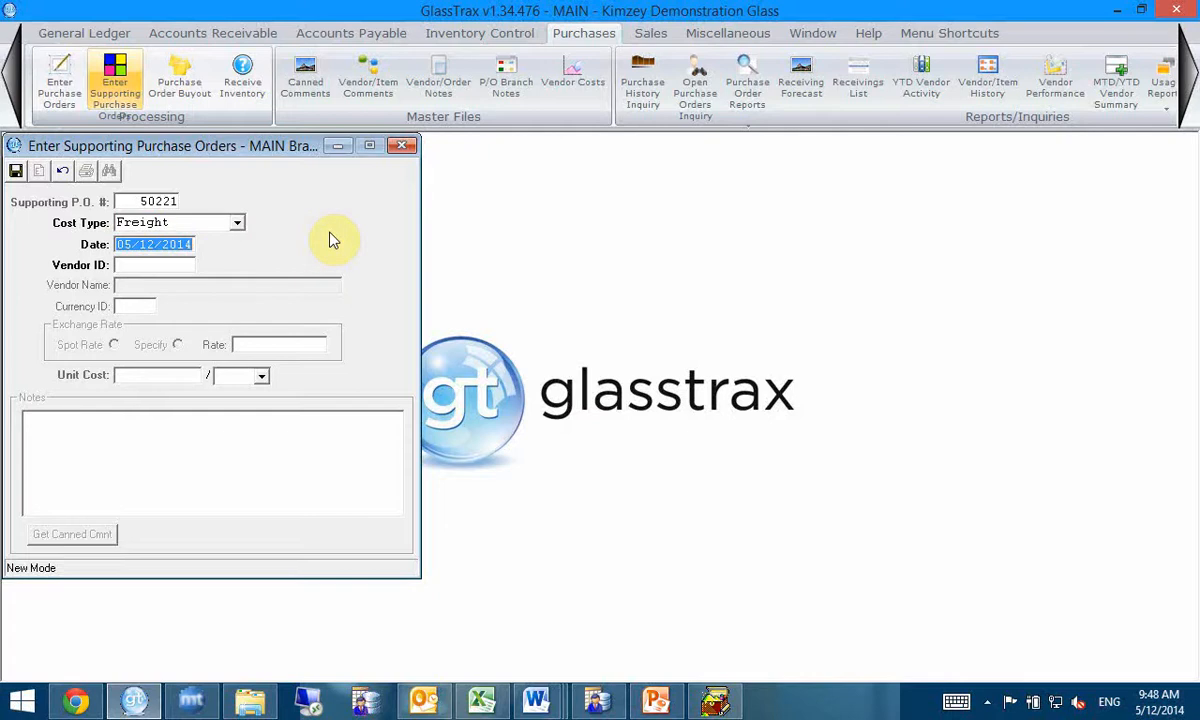
key("Tab")
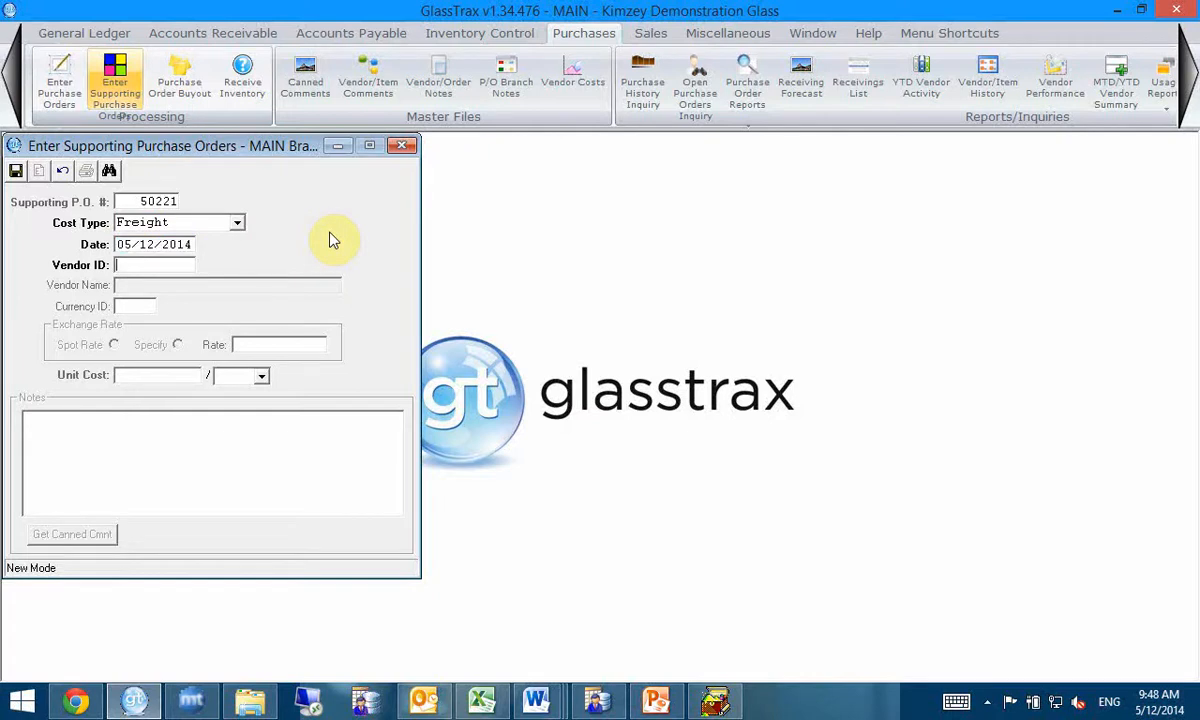
Step: Set the supporting order's vendor to FEDEX, currency to BASE and unit cost to 100 per LOT
type("FEDEX")
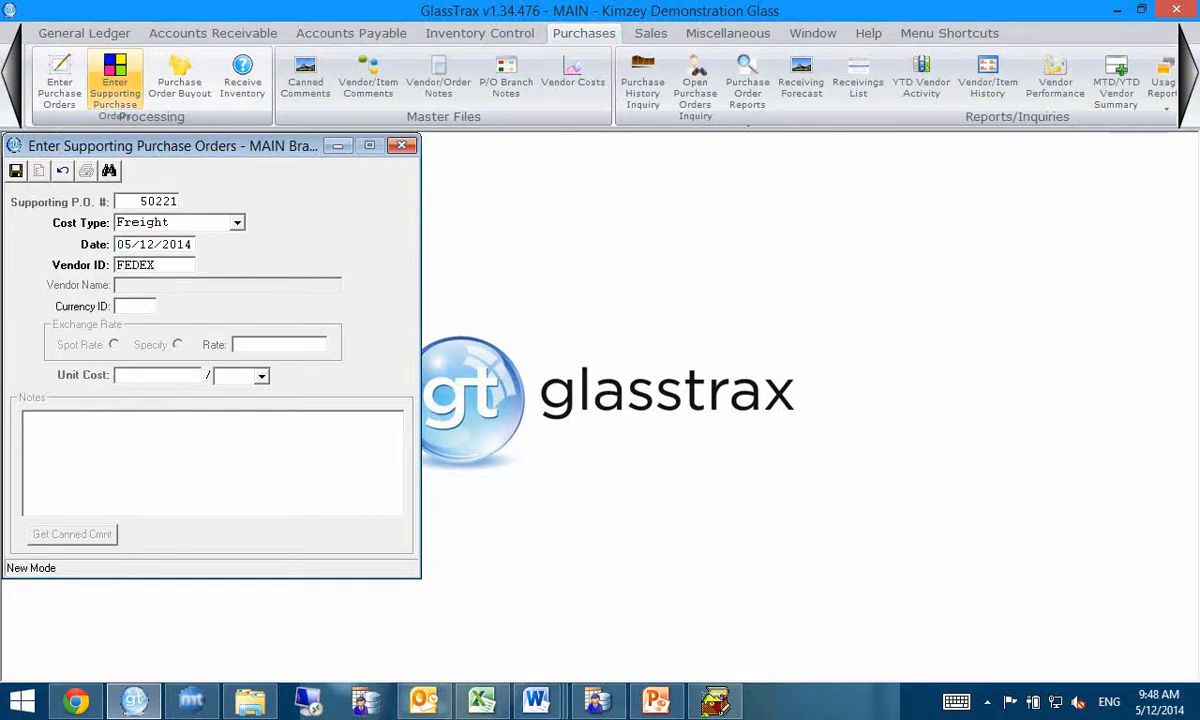
key("Tab")
type("BASE")
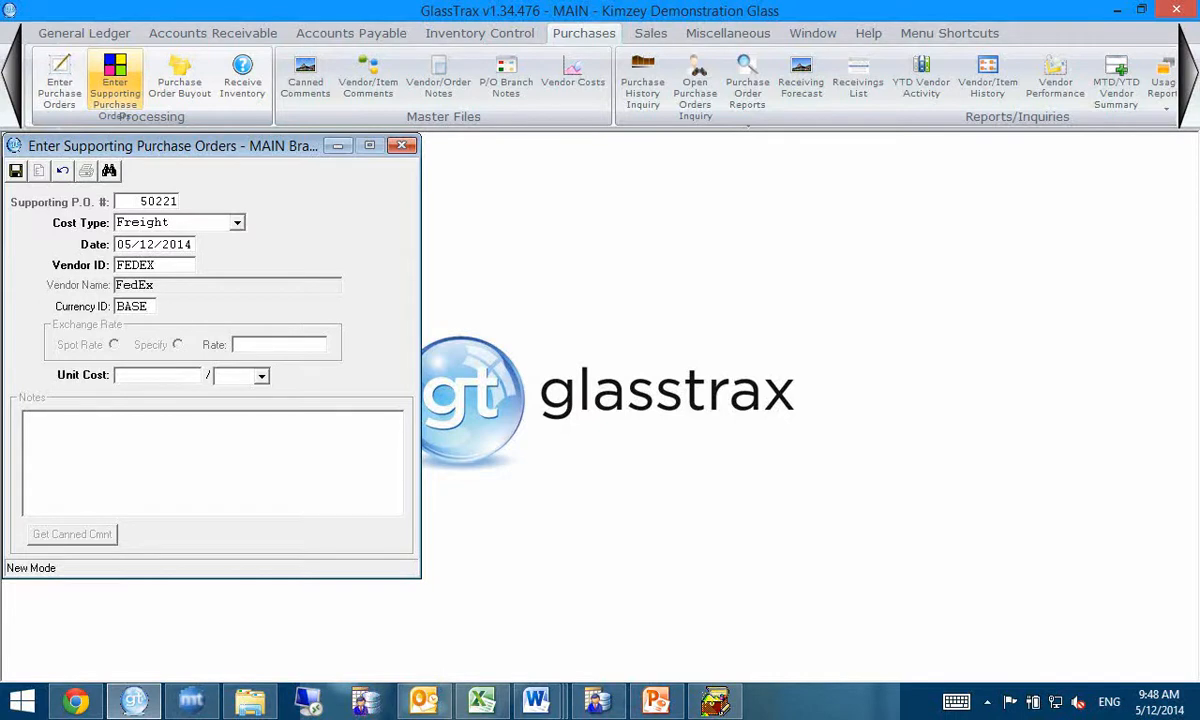
key("Tab")
type("100")
key("Tab")
type("LOT")
key("Tab")
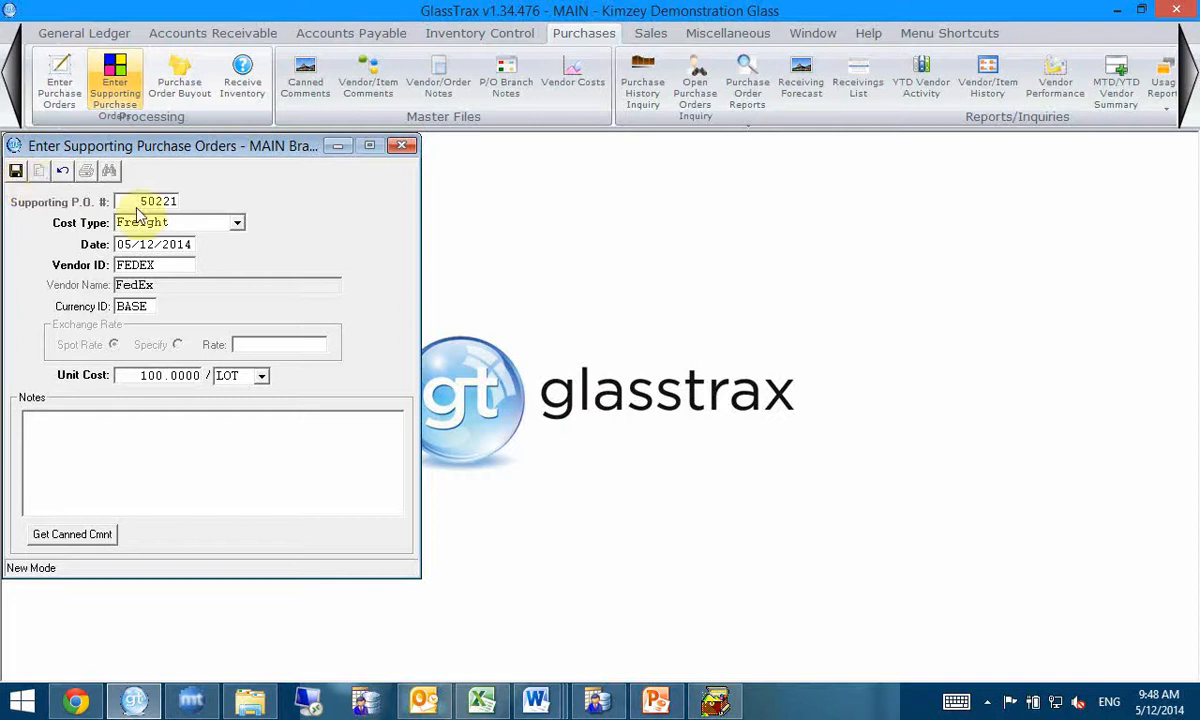
Step: Save the supporting purchase order without printing it and close its entry form
left_click(16, 171)
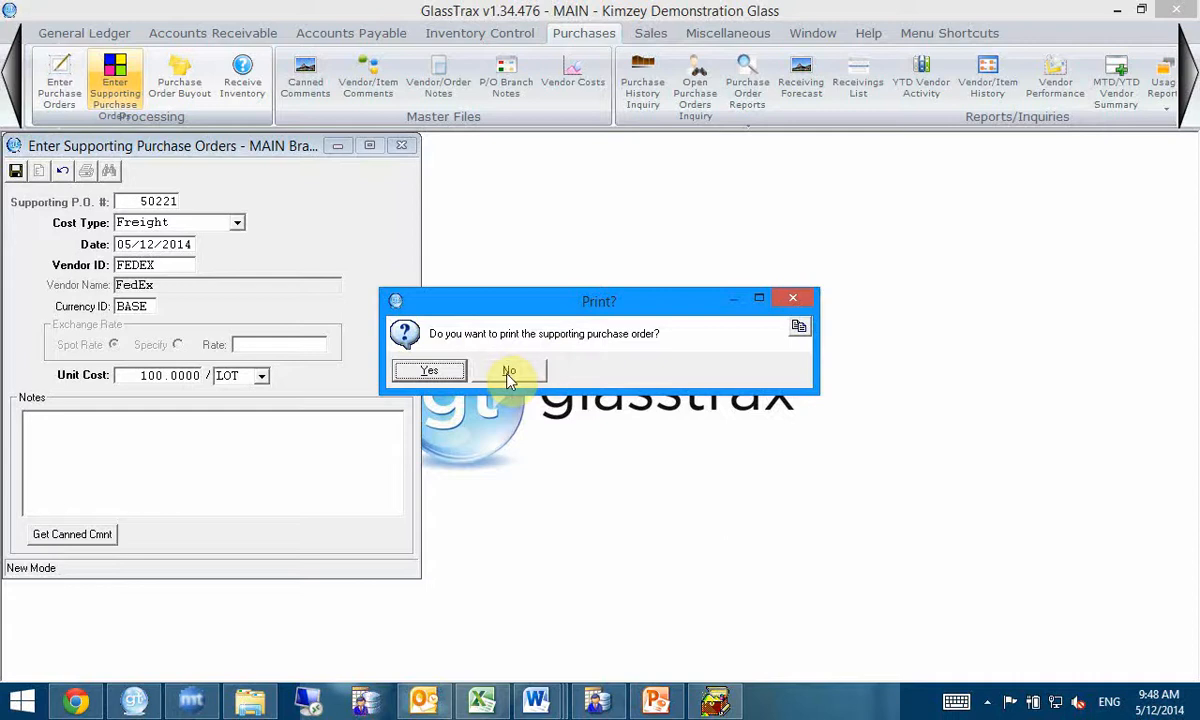
left_click(512, 371)
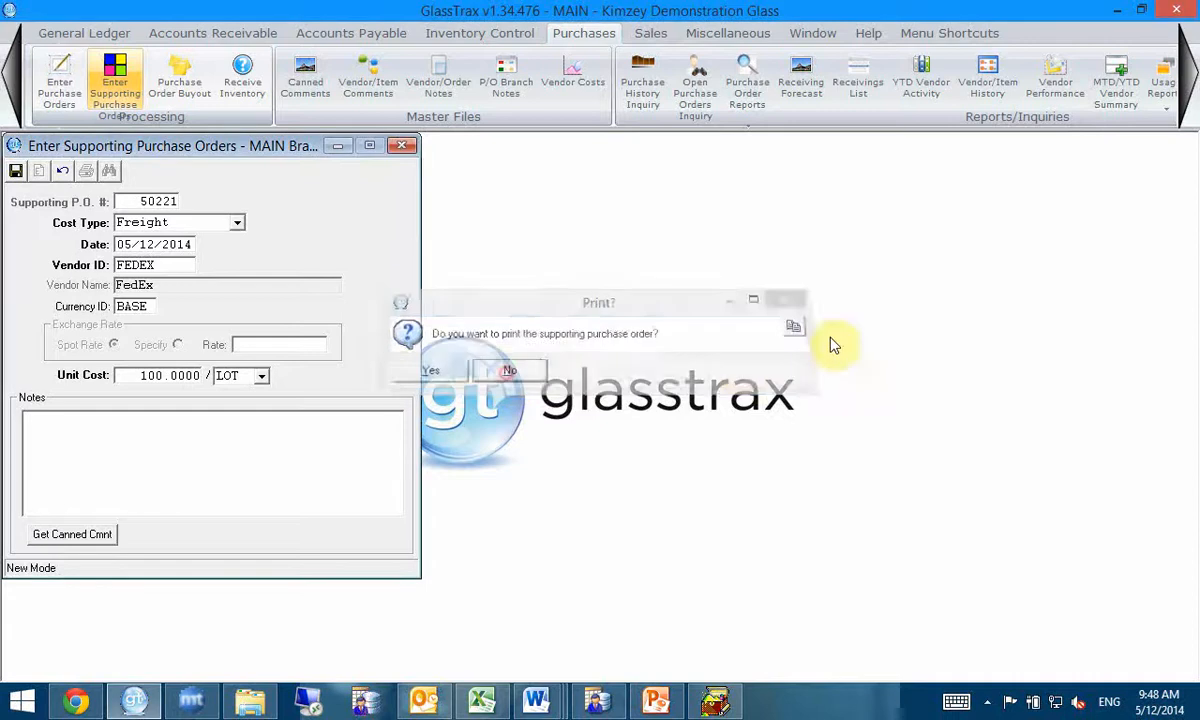
left_click(401, 146)
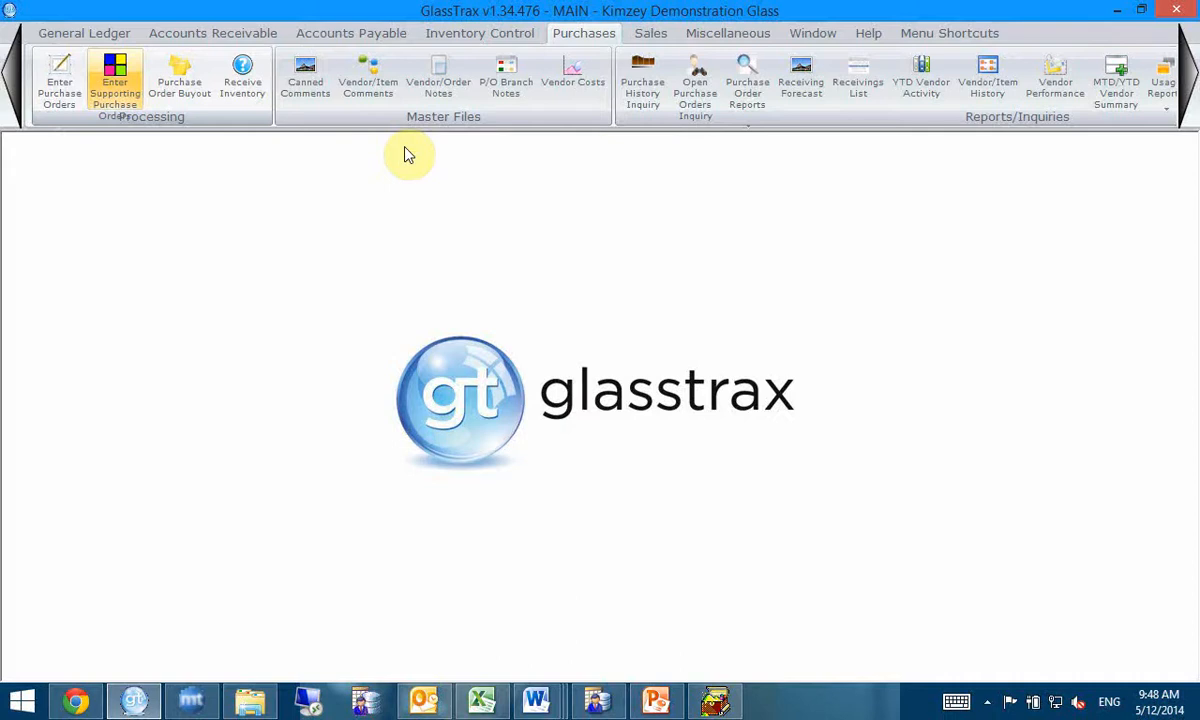
Step: Create a regular purchase order for vendor GLASSMAN with order, receipt and ship dates of 05/12/2014
left_click(62, 80)
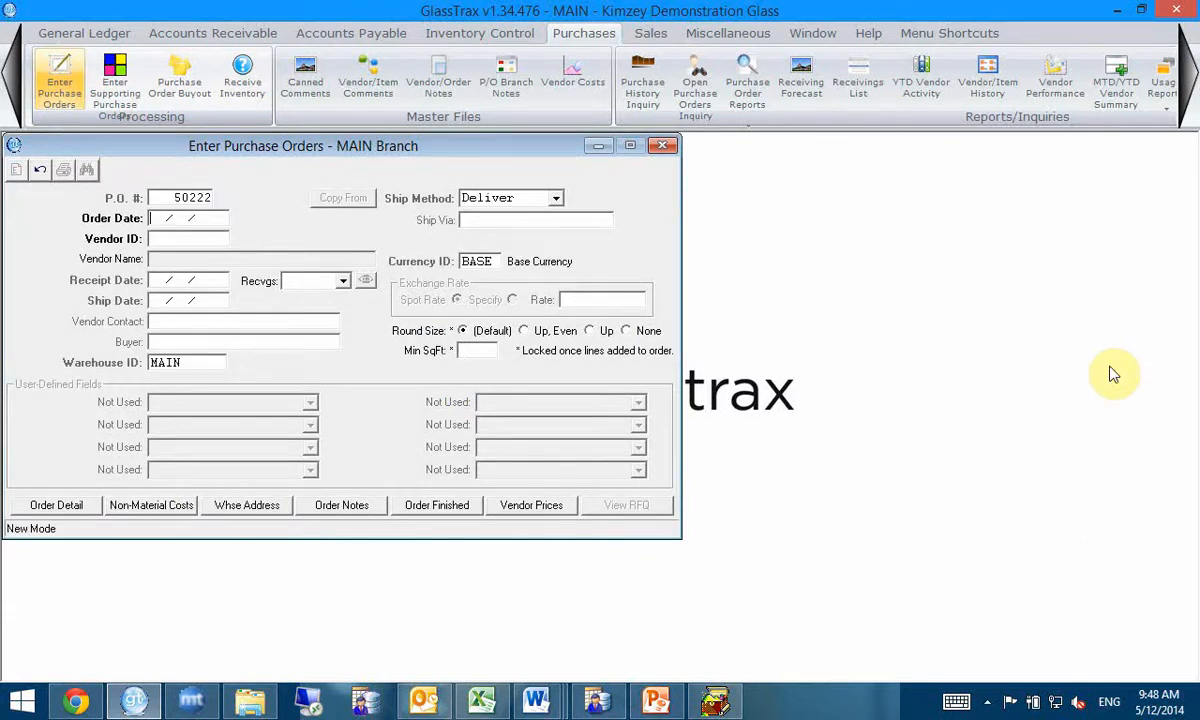
key("Tab")
type("GLASSMAN")
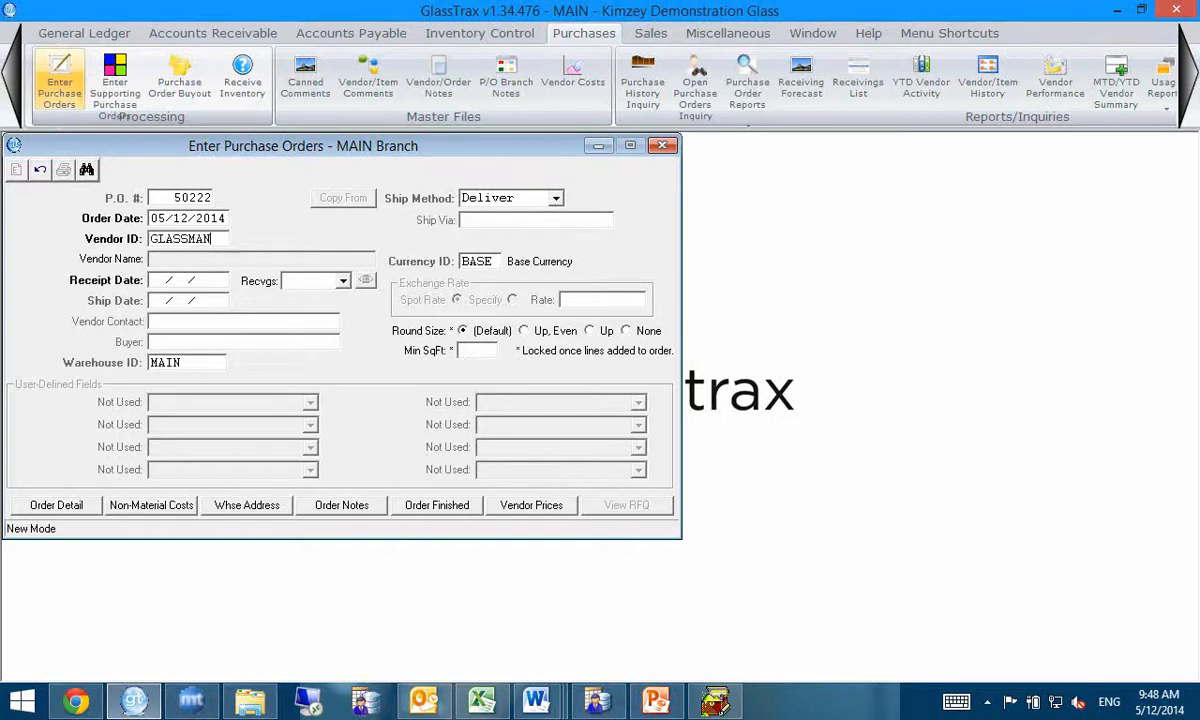
key("Tab")
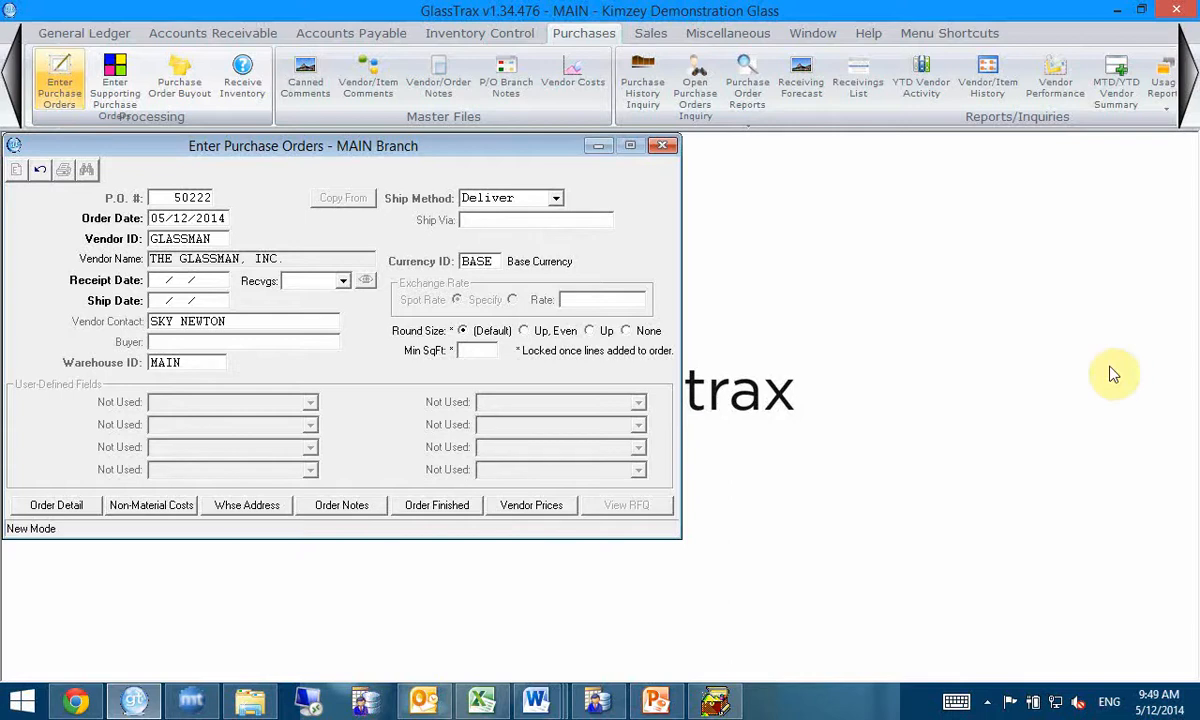
key("Tab")
key("Tab")
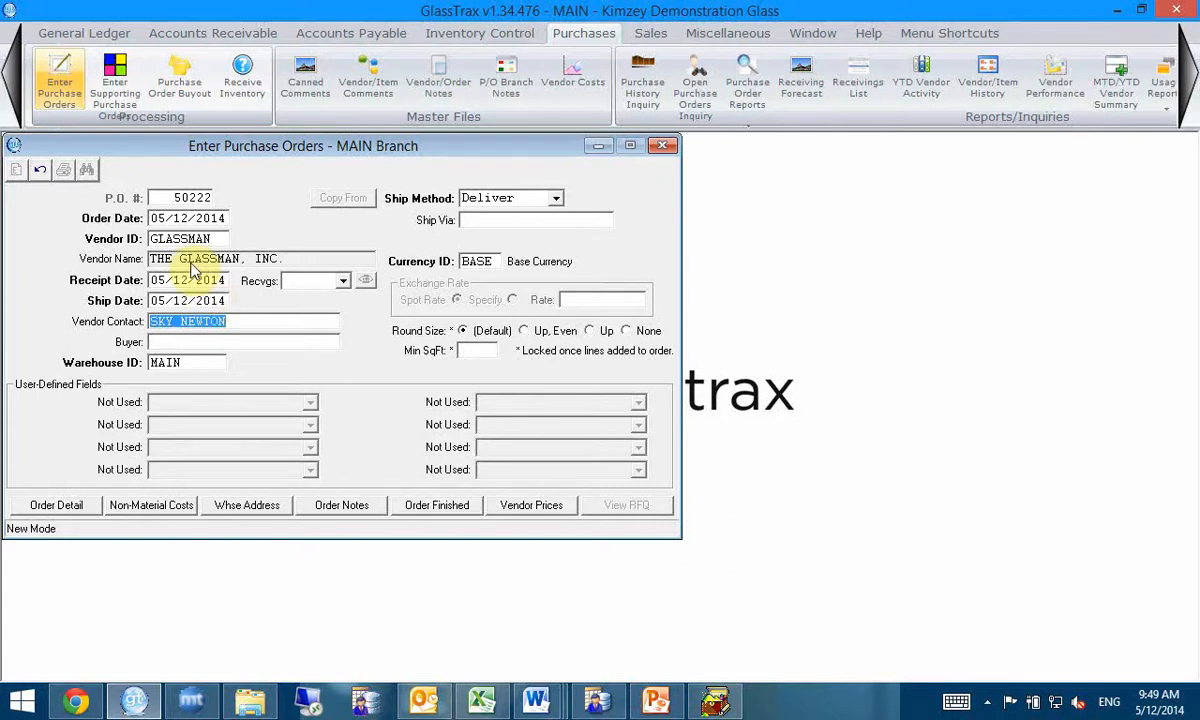
left_click_drag(324, 148, 545, 180)
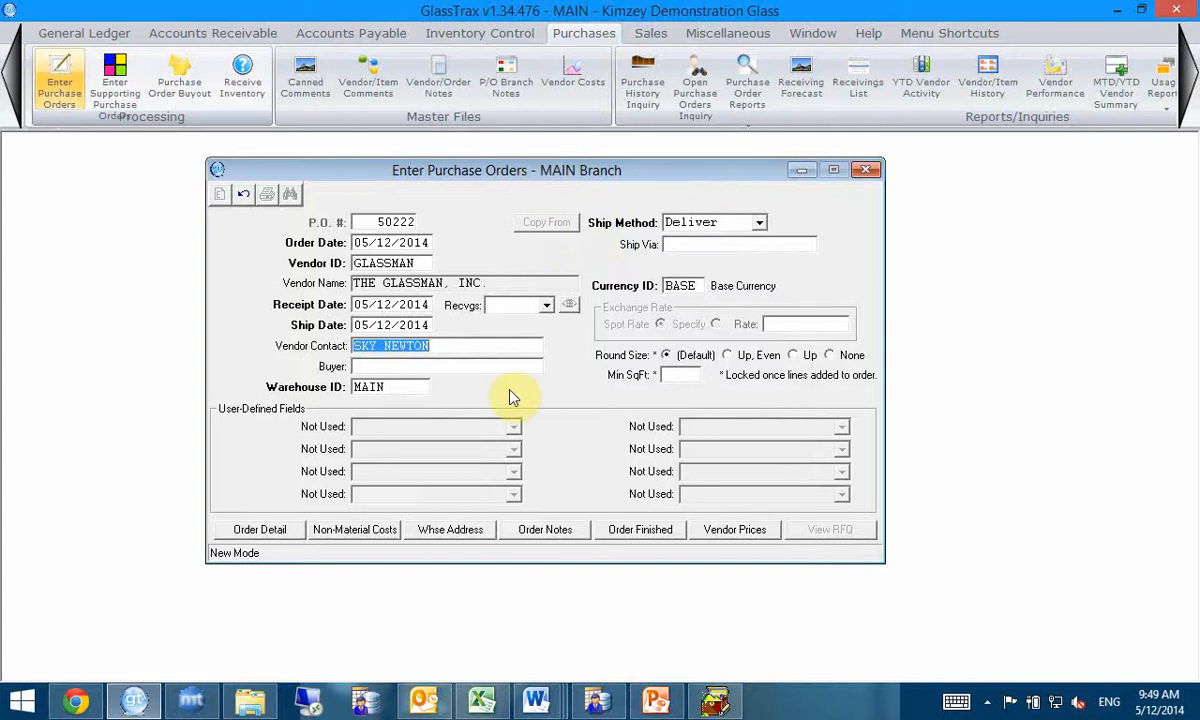
Step: Start the first line in the order detail for item 1/4CLR with a quantity of 30 pieces
left_click(262, 533)
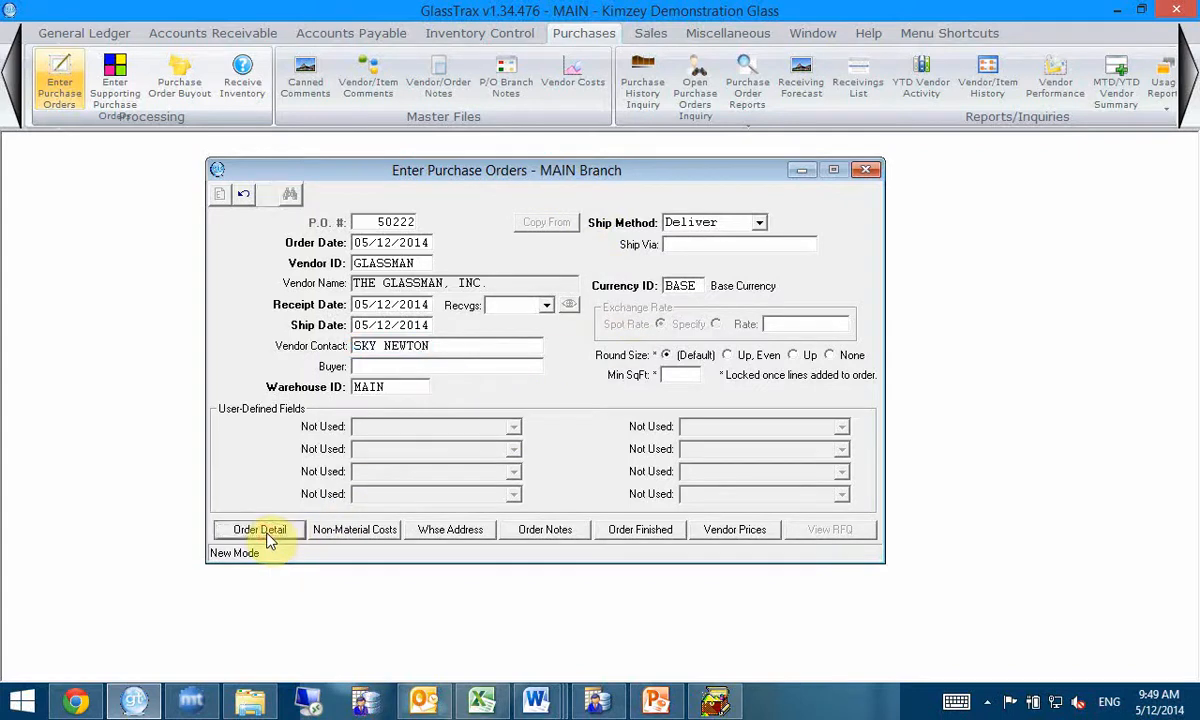
left_click_drag(364, 147, 592, 159)
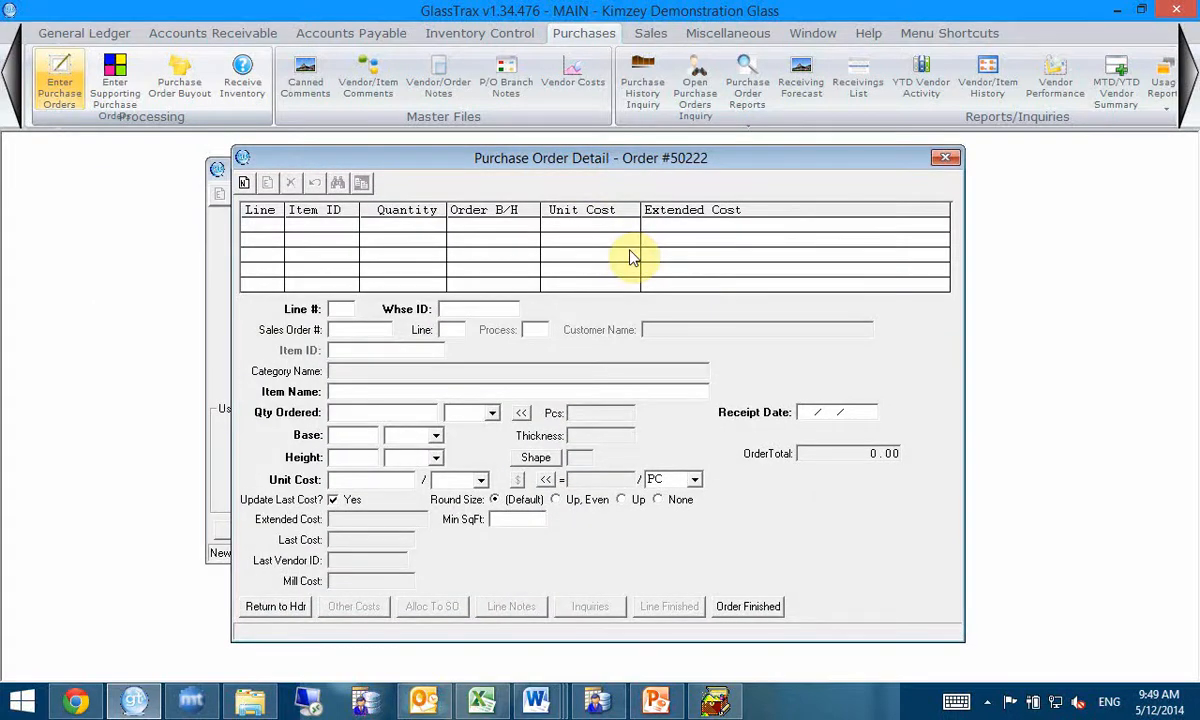
key("Return")
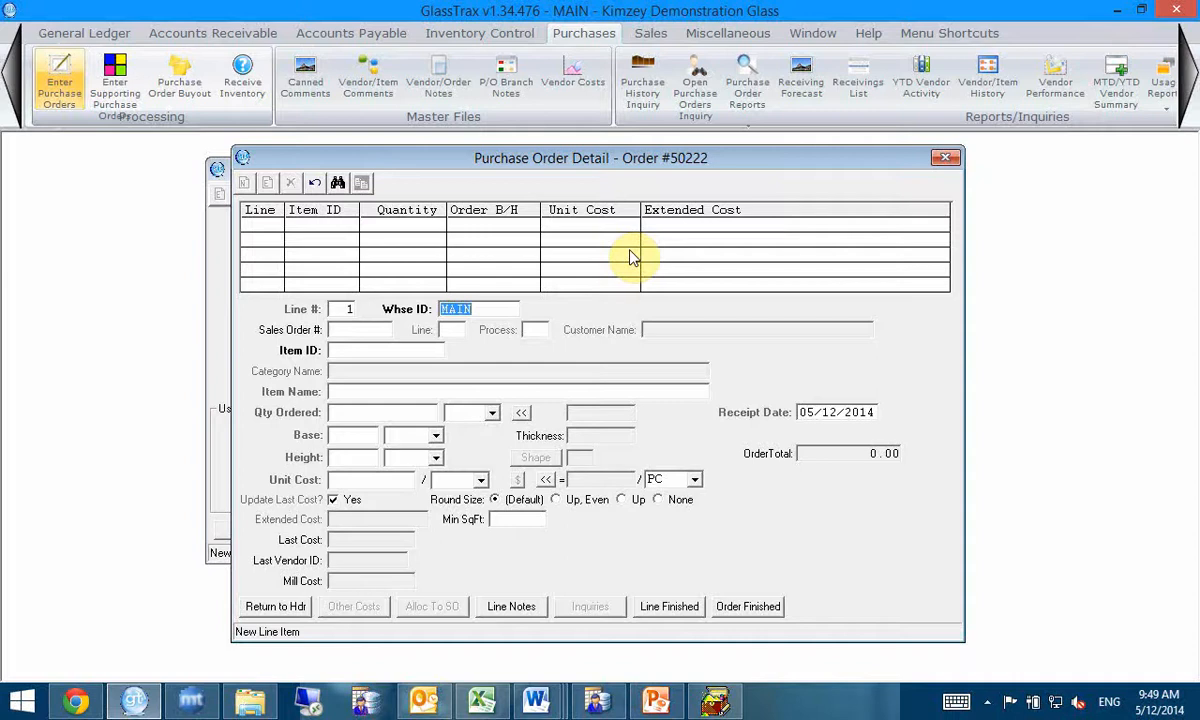
key("Tab")
type("1/4CLR")
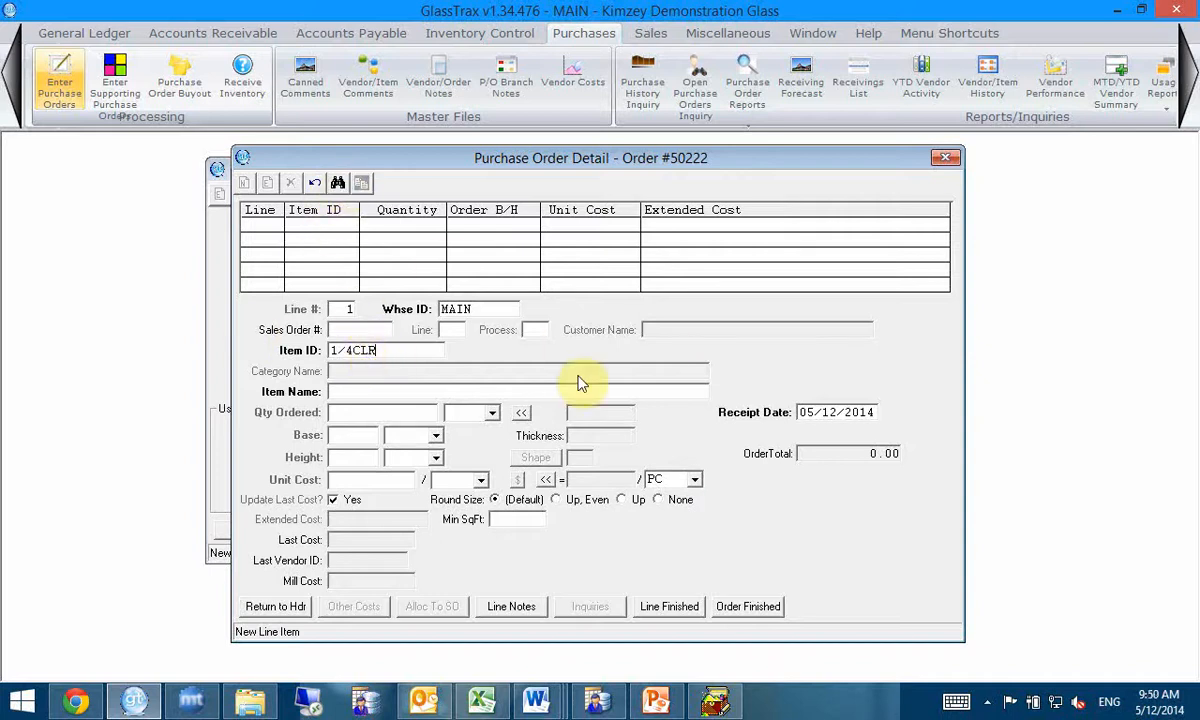
key("Tab")
left_click(419, 412)
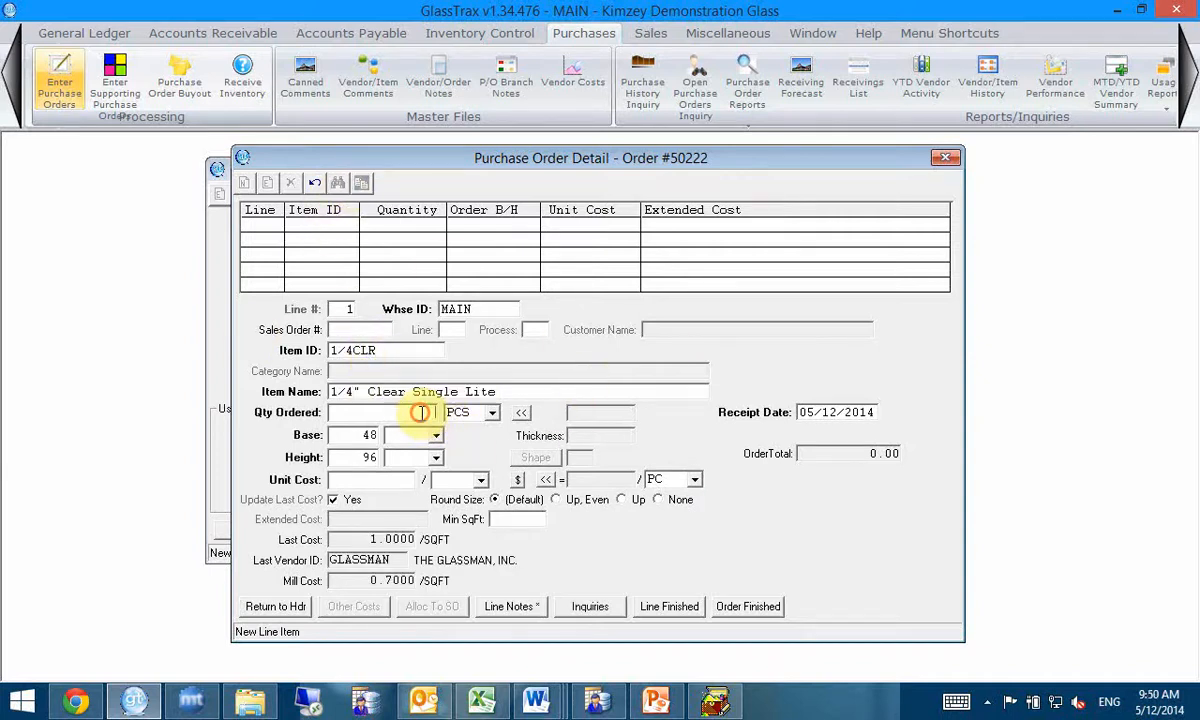
type("30")
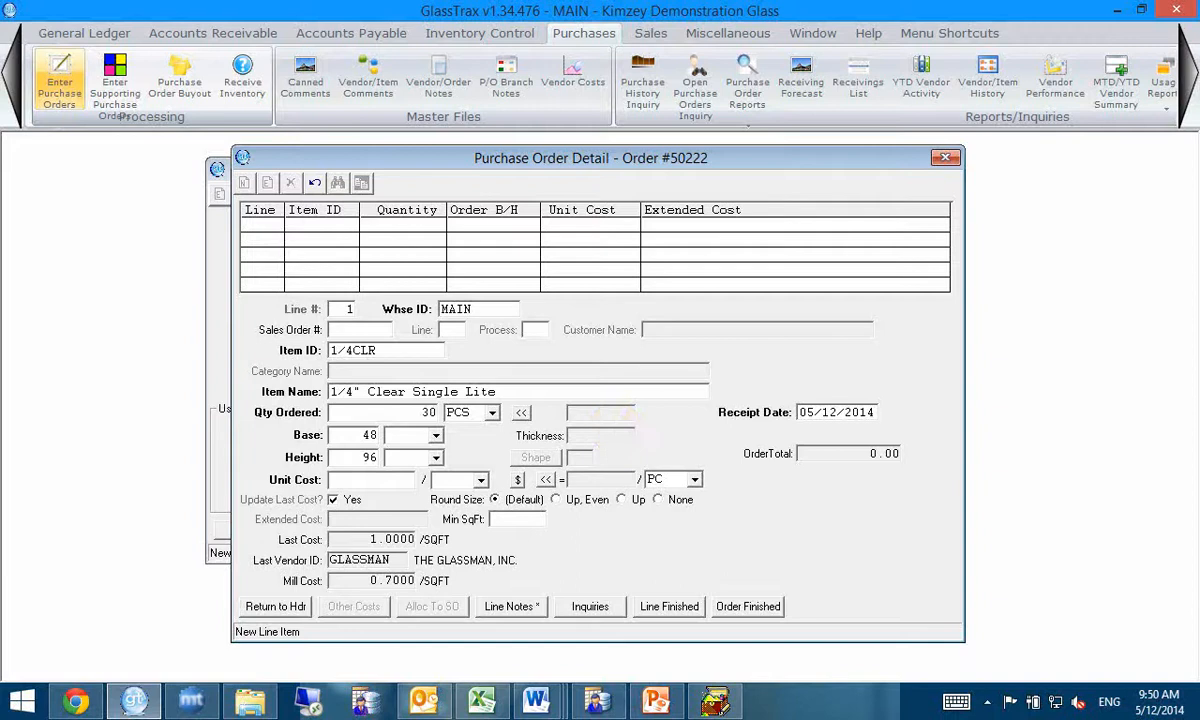
key("Tab")
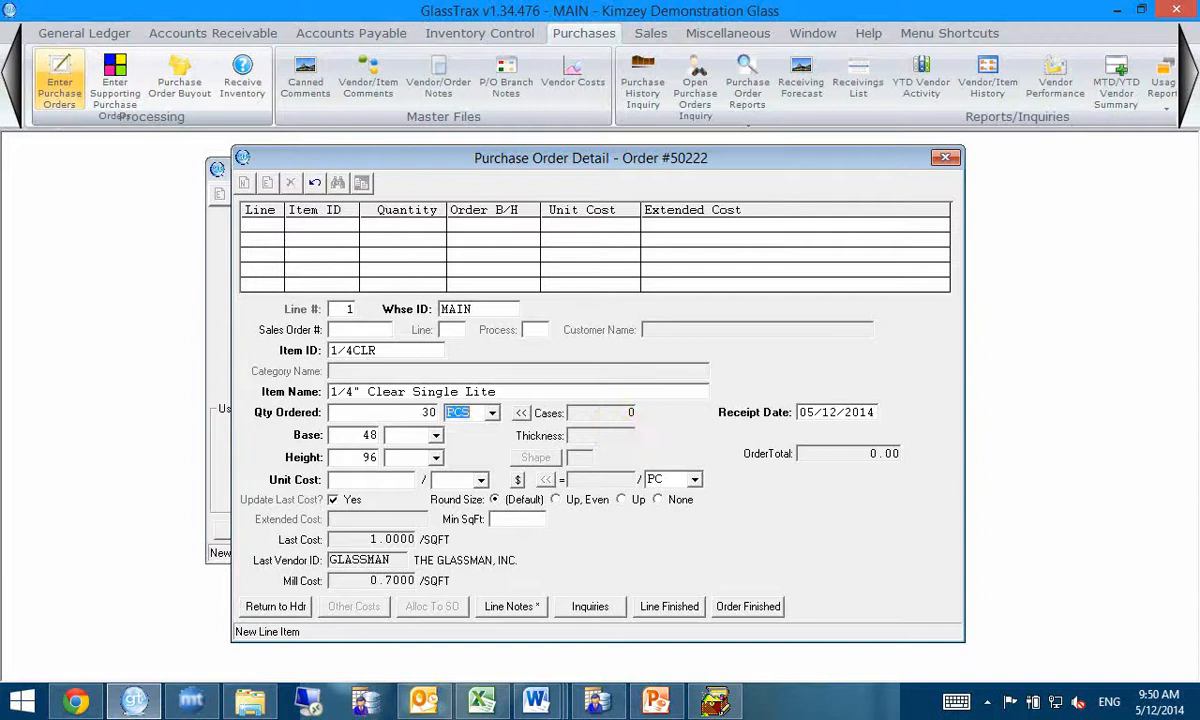
Step: Accept the 48 x 96 size, set the unit cost to 0.95 per SQFT and finish the 1/4CLR line
left_click(388, 436)
key("Tab")
key("Tab")
key("Tab")
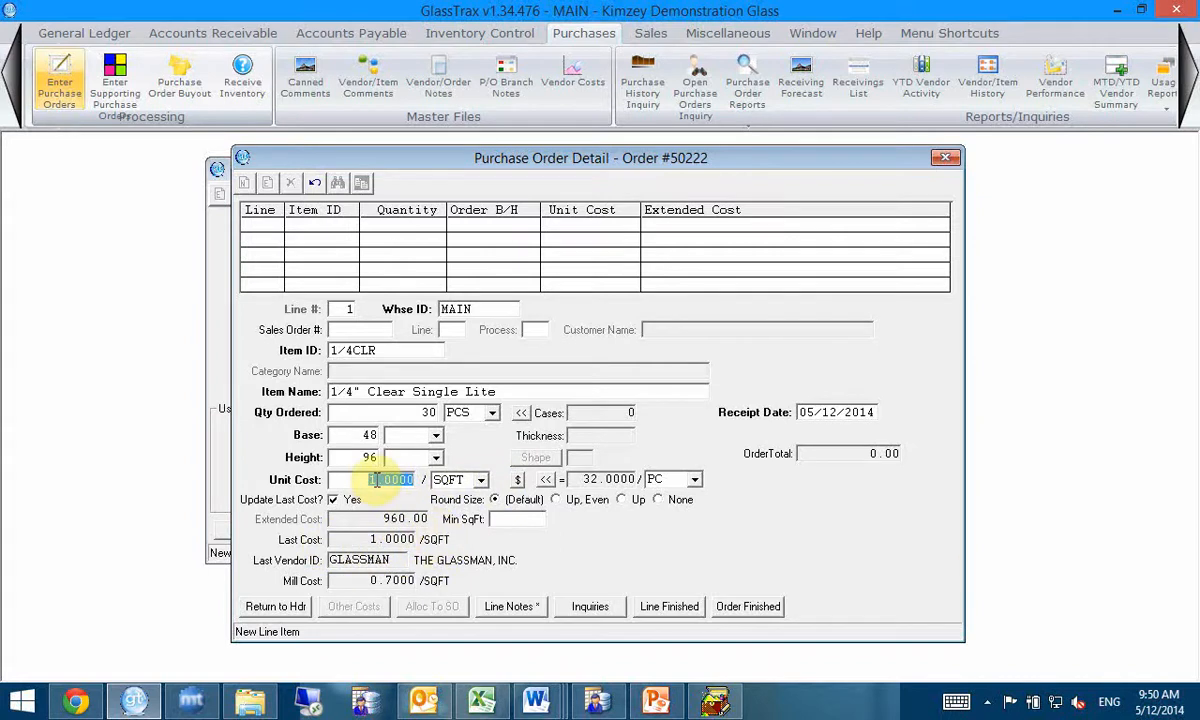
type(".95")
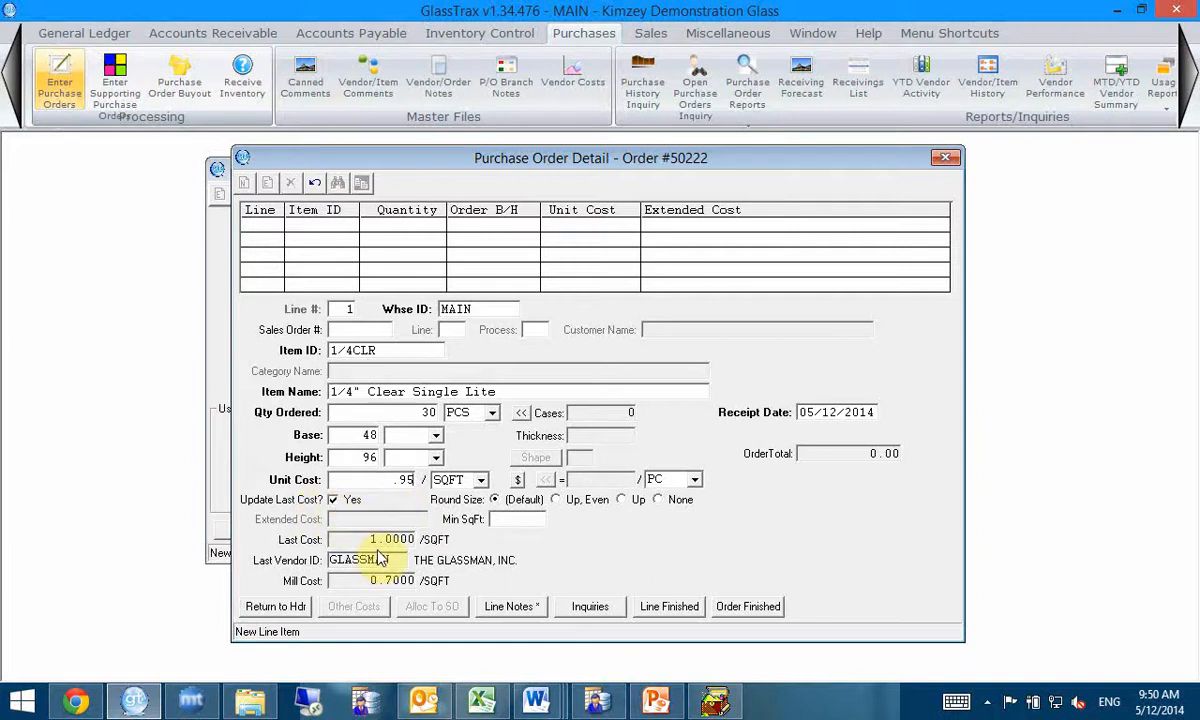
key("Tab")
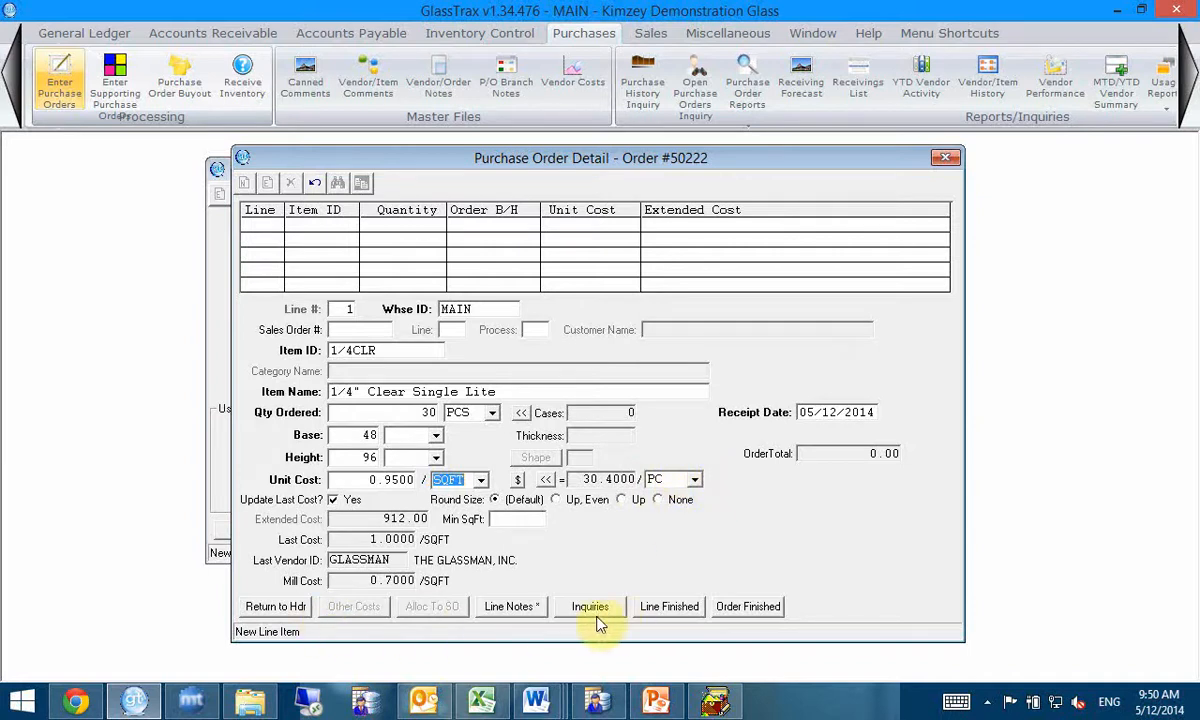
left_click(670, 612)
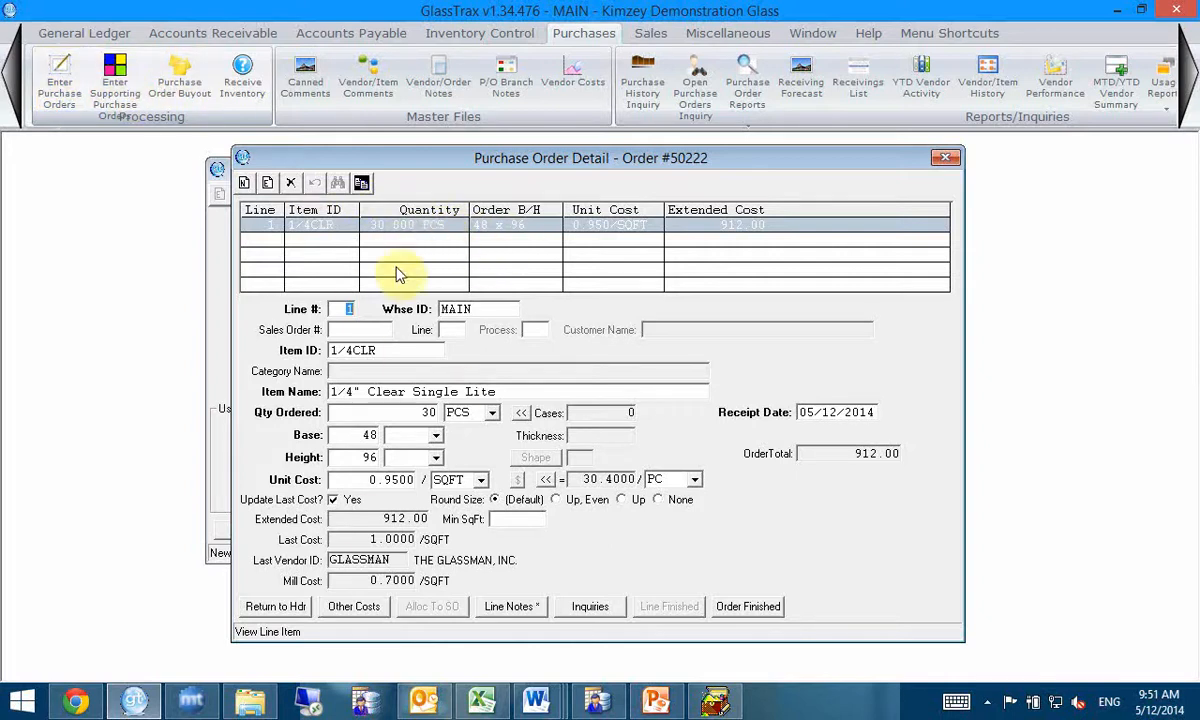
Step: View the non-material costs available for the 1/4CLR line and return to the purchase order header
left_click(350, 226)
left_click(353, 607)
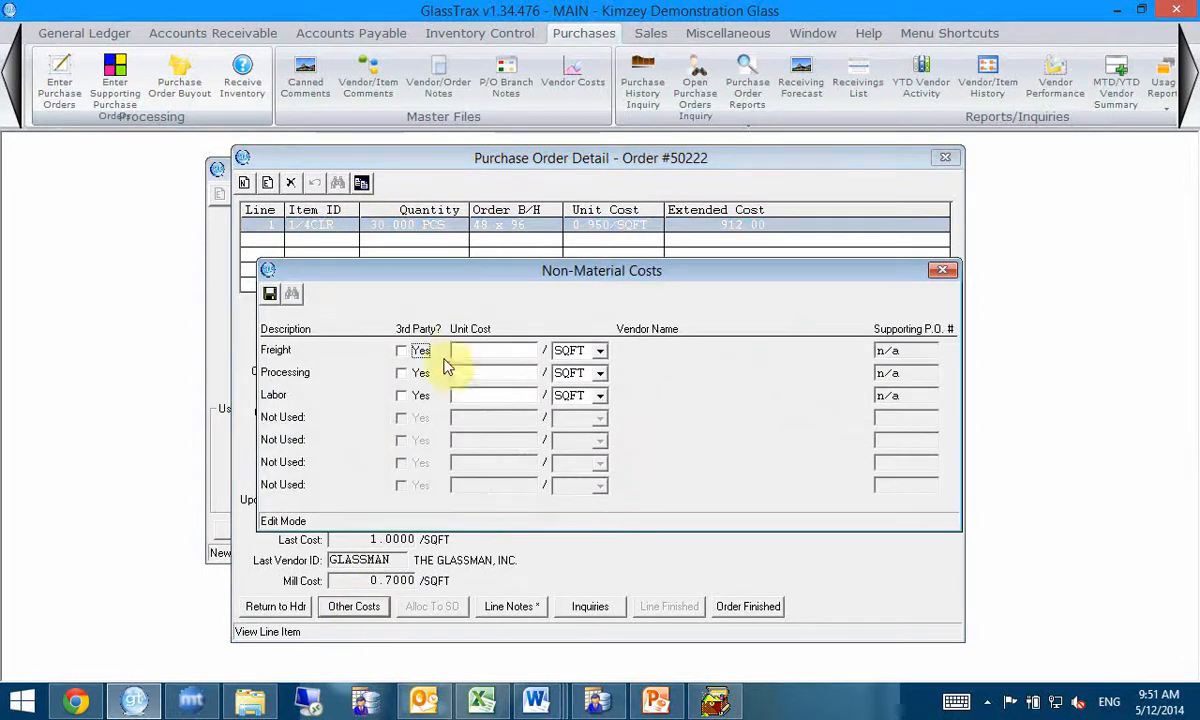
left_click(944, 271)
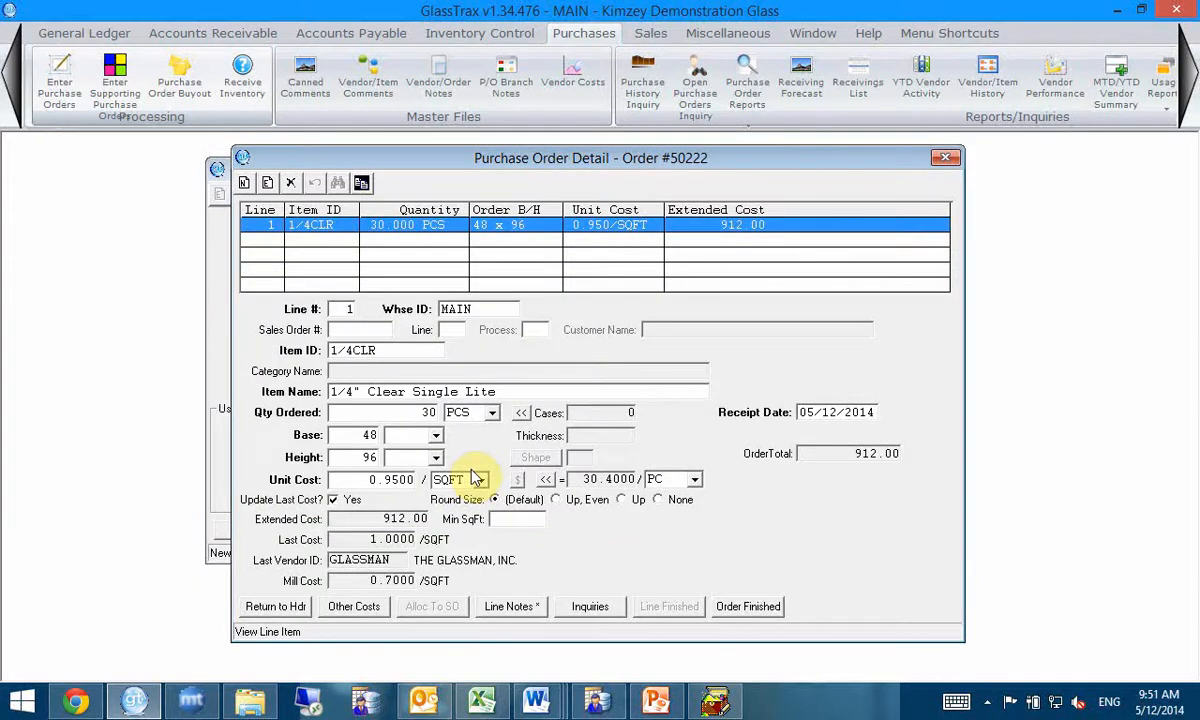
left_click(275, 606)
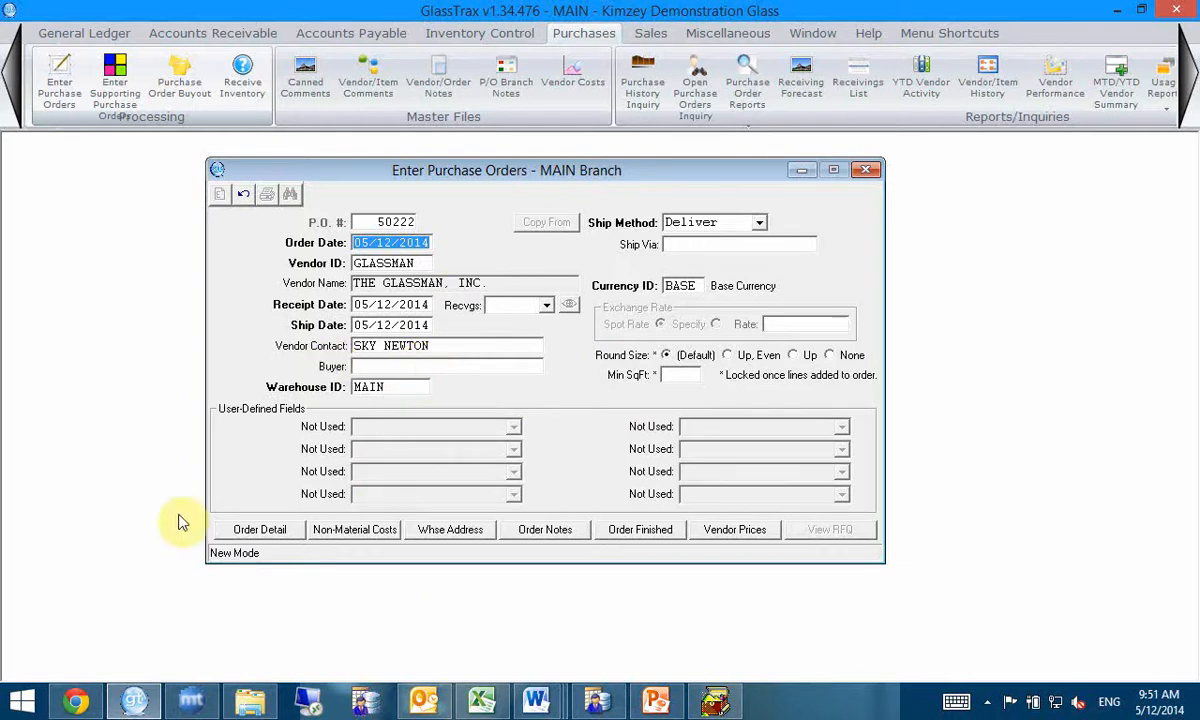
Step: Add a second order line for item 1/8CLR with 15 pieces, accepting the 48 x 96 size and 0.90 per SQFT unit cost
left_click(243, 530)
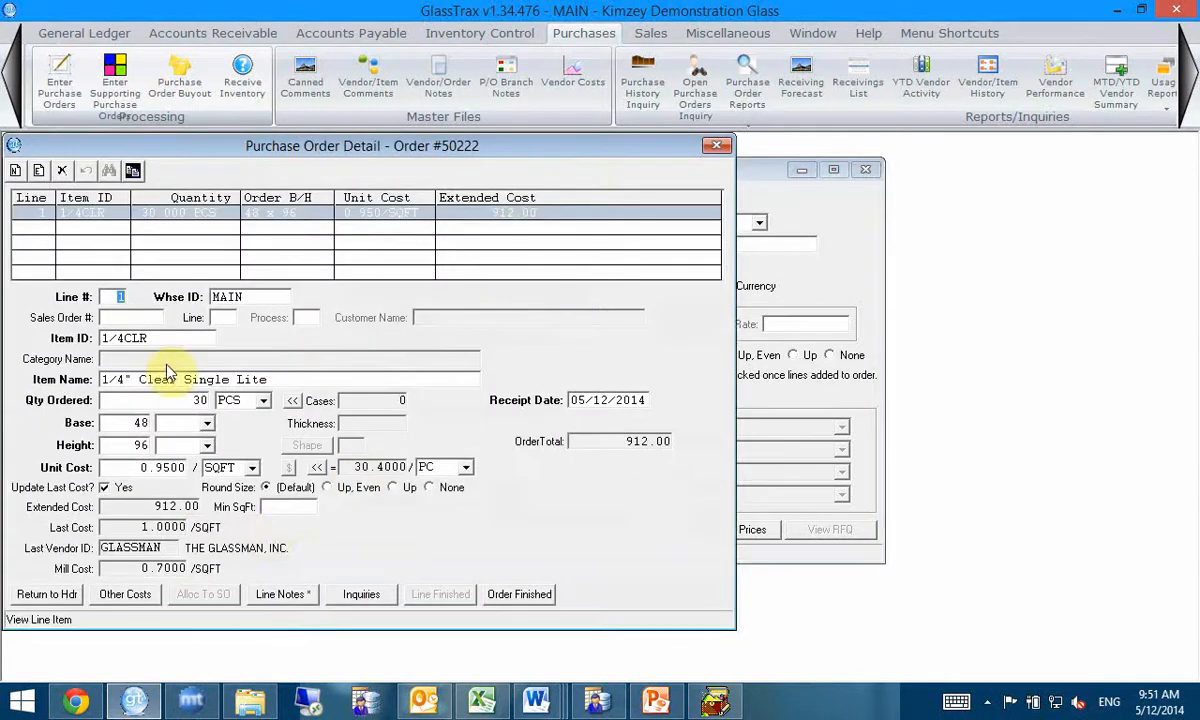
key("ctrl+n")
type("1/8C")
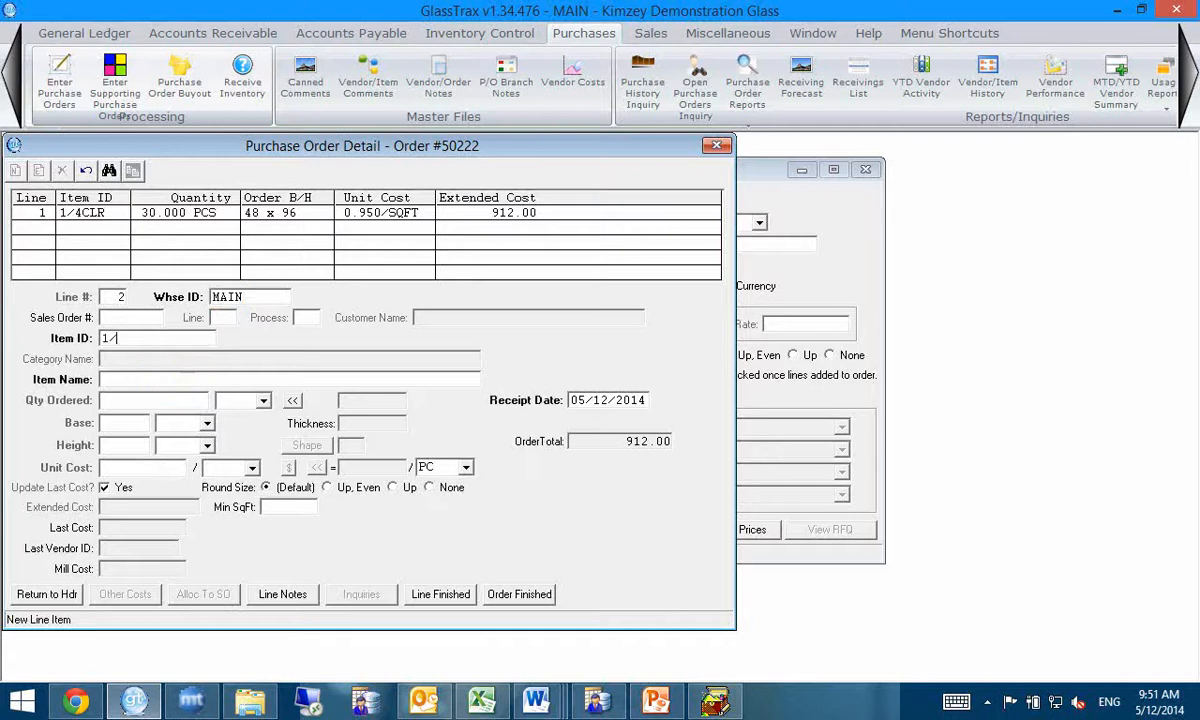
key("Tab")
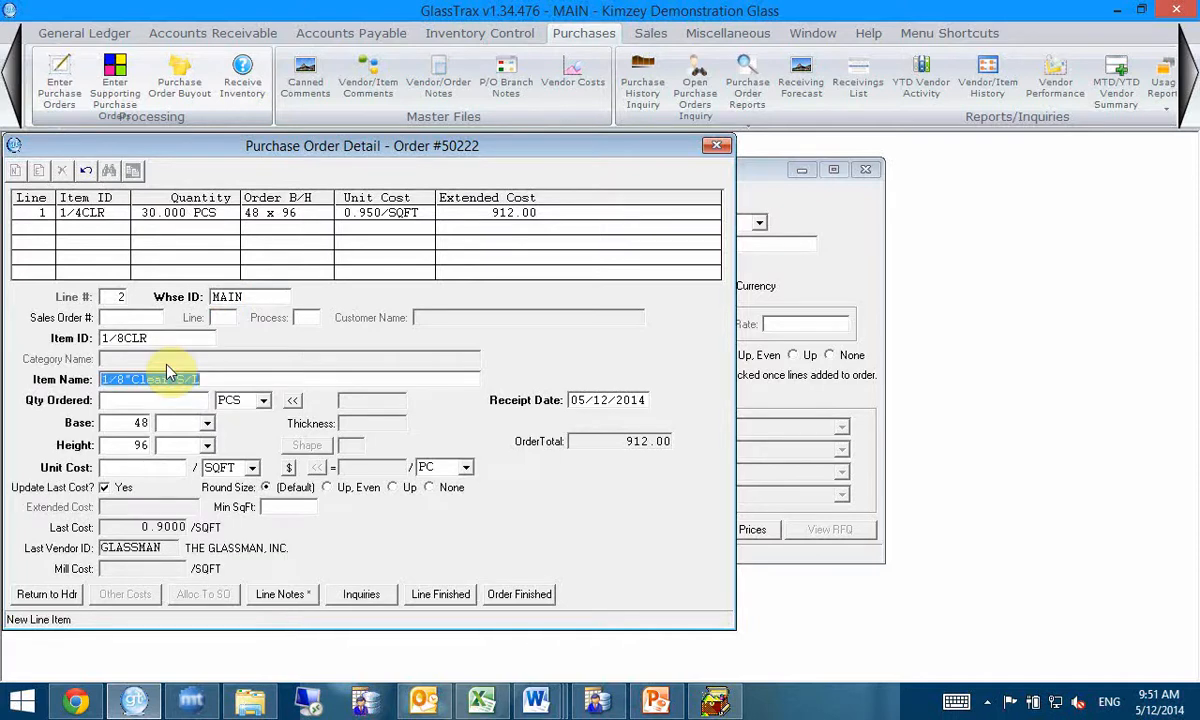
key("Tab")
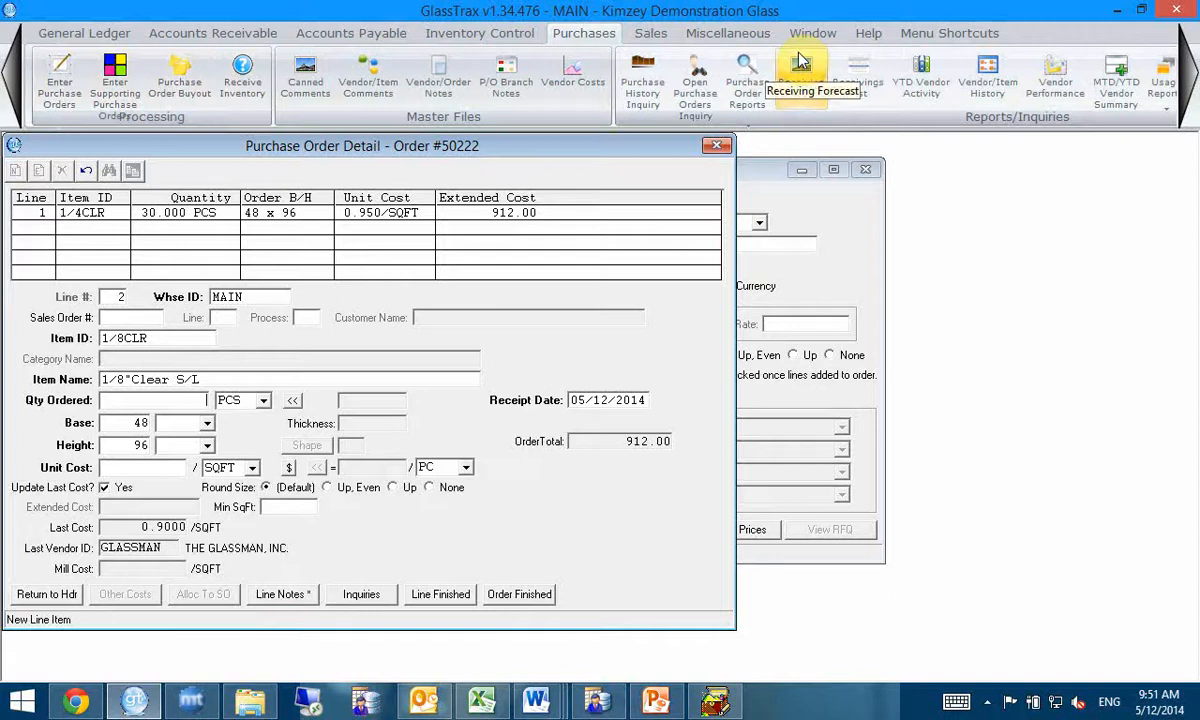
type("15")
key("Tab")
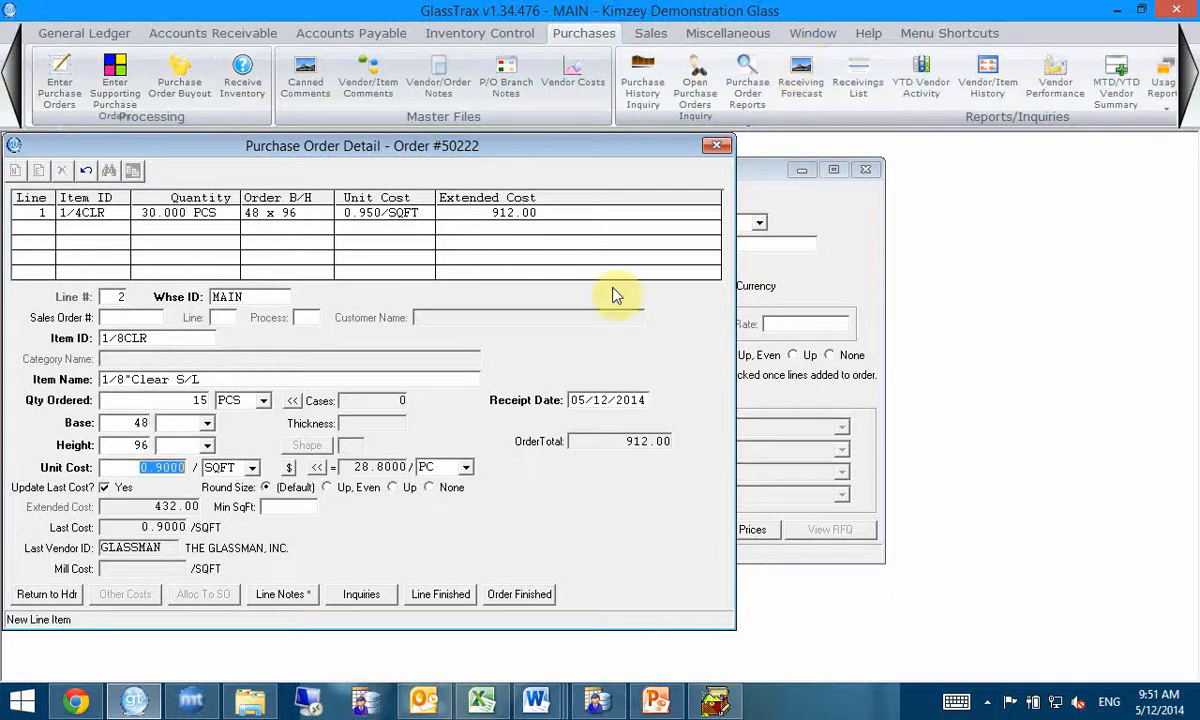
left_click(437, 596)
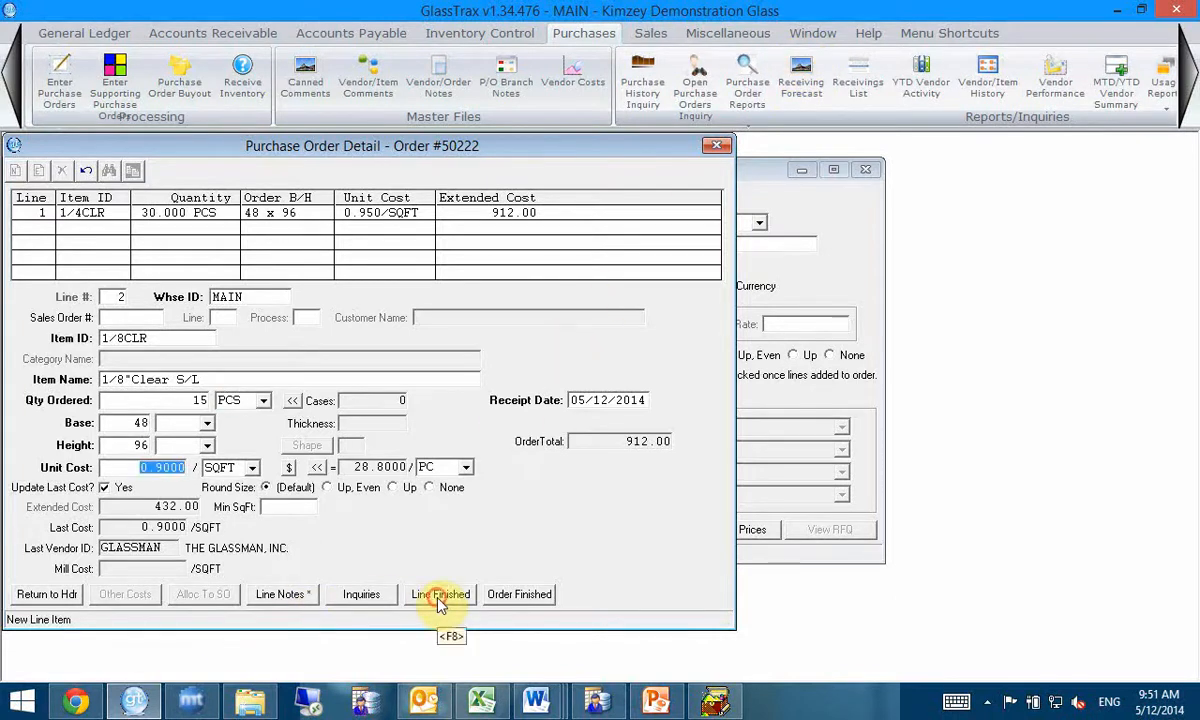
Step: Review the 1/4CLR and 1/8CLR lines in the order detail and return to the purchase order header
left_click(366, 215)
left_click(367, 229)
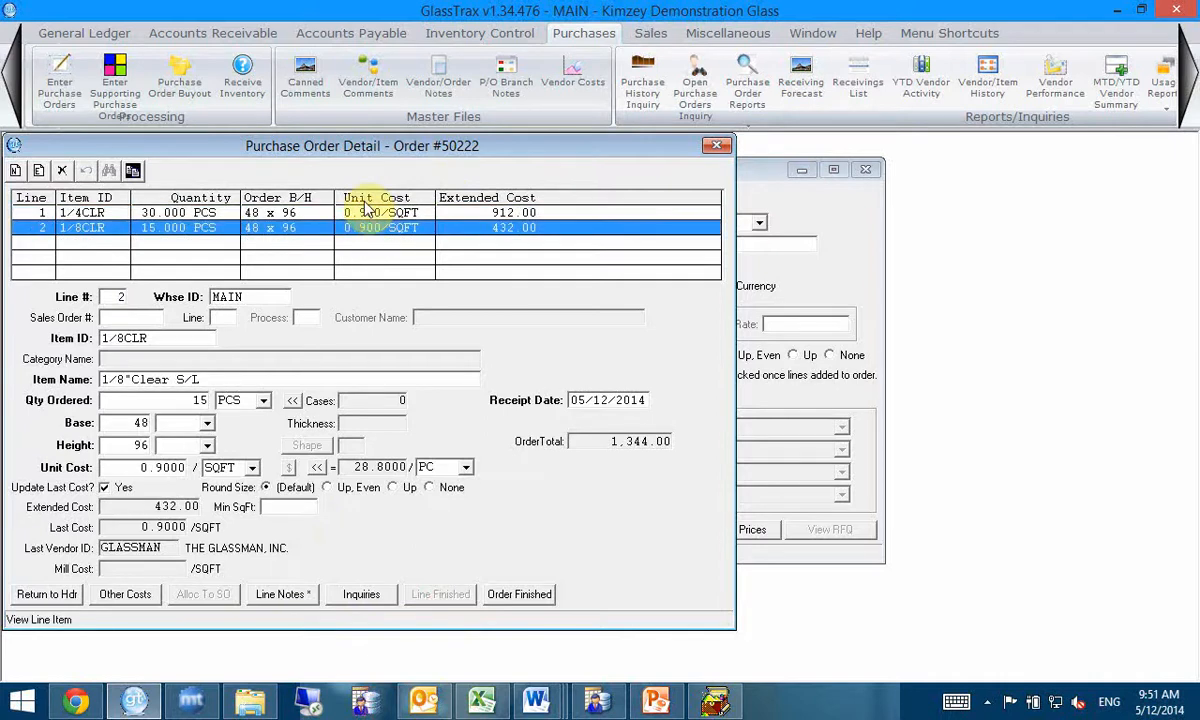
left_click(46, 594)
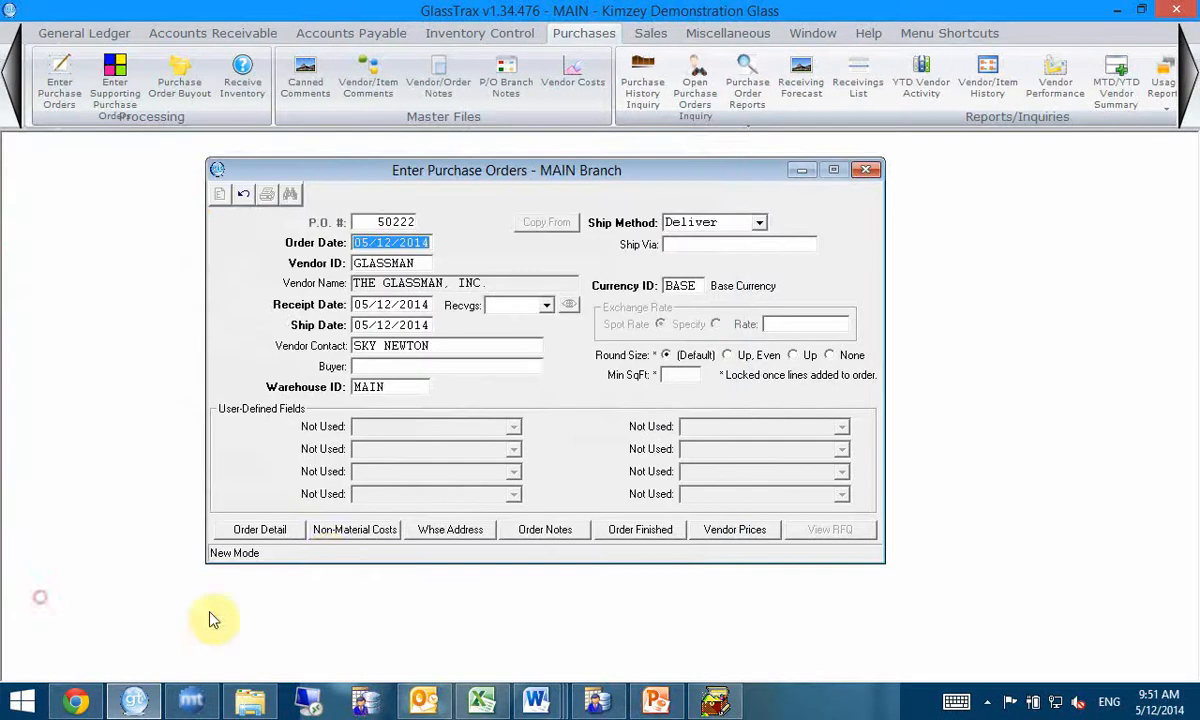
Step: Mark Freight as a 3rd-party non-material cost, link it to the FedEx supporting purchase order by its number, and save the costs
left_click(352, 536)
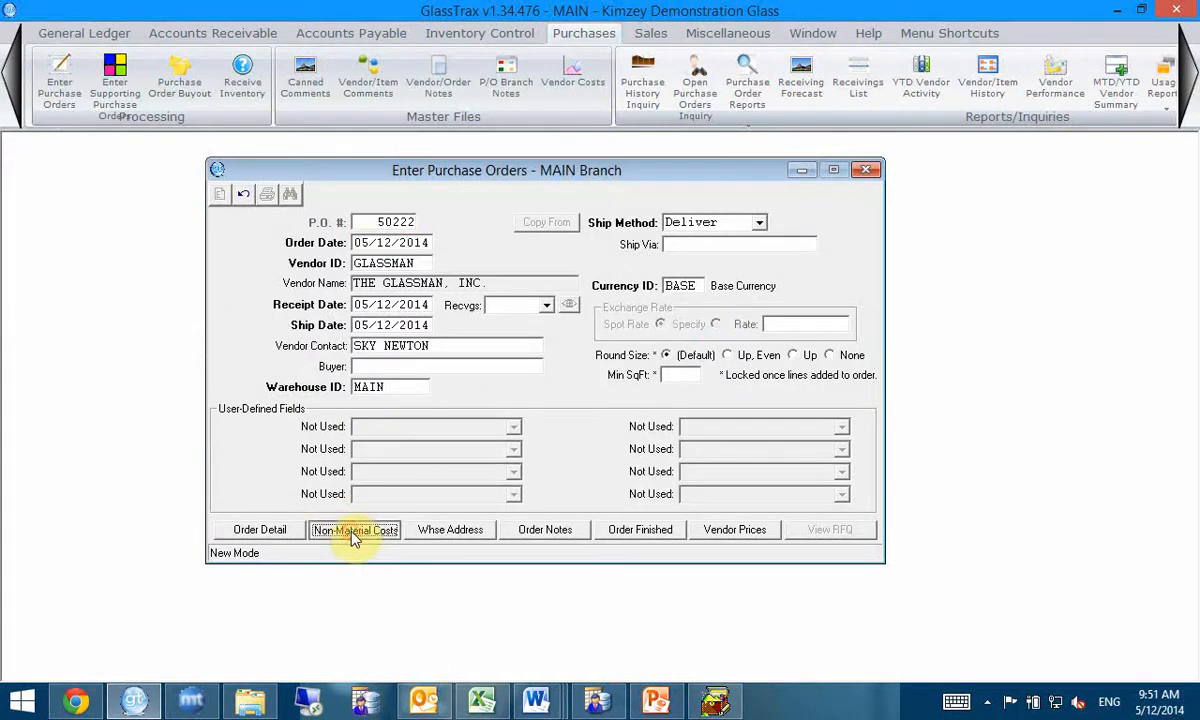
left_click_drag(498, 274, 532, 240)
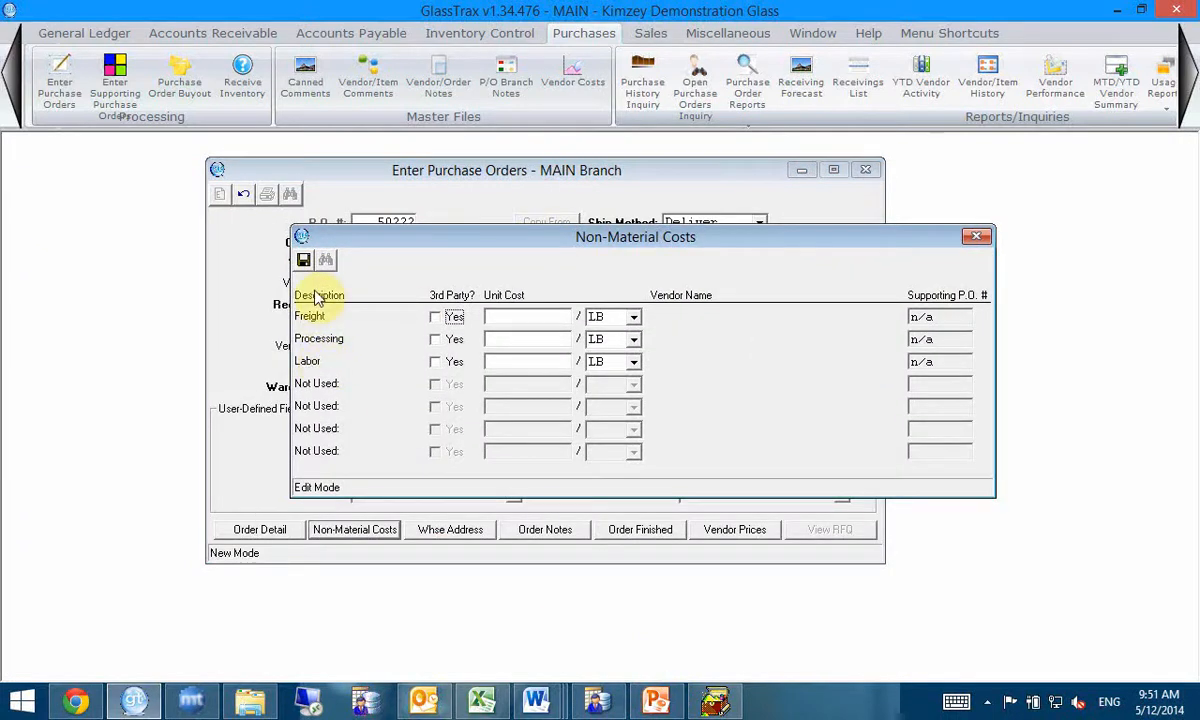
left_click(436, 318)
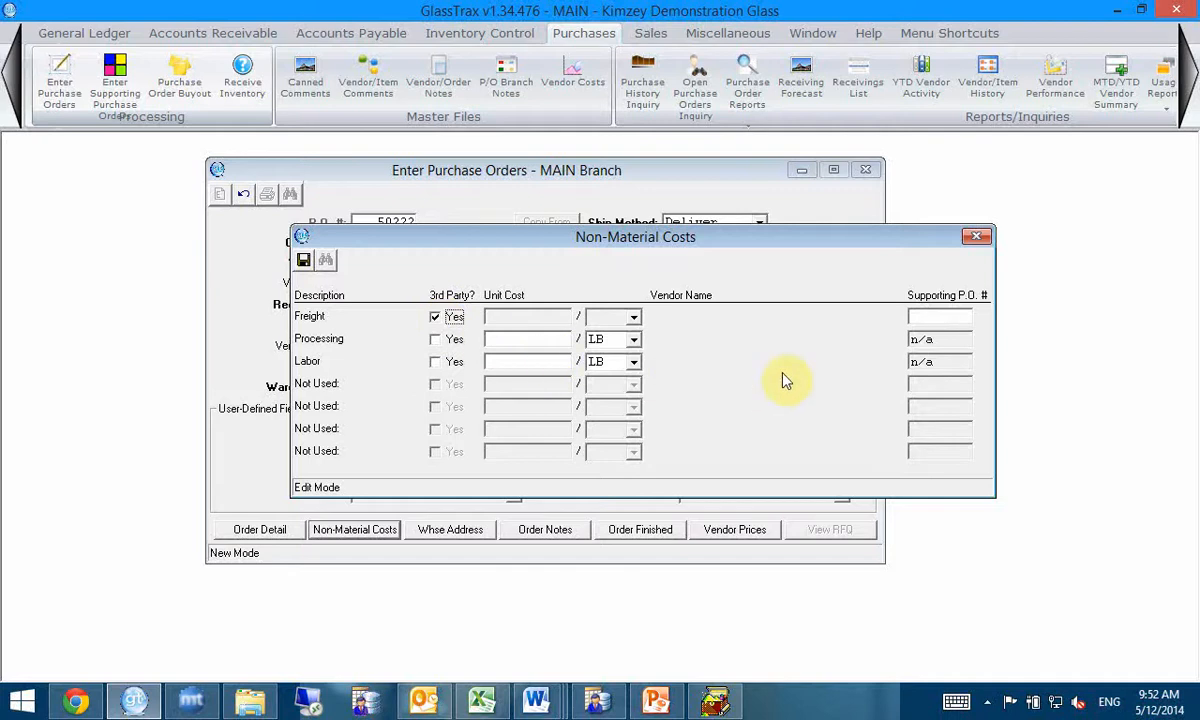
left_click(928, 320)
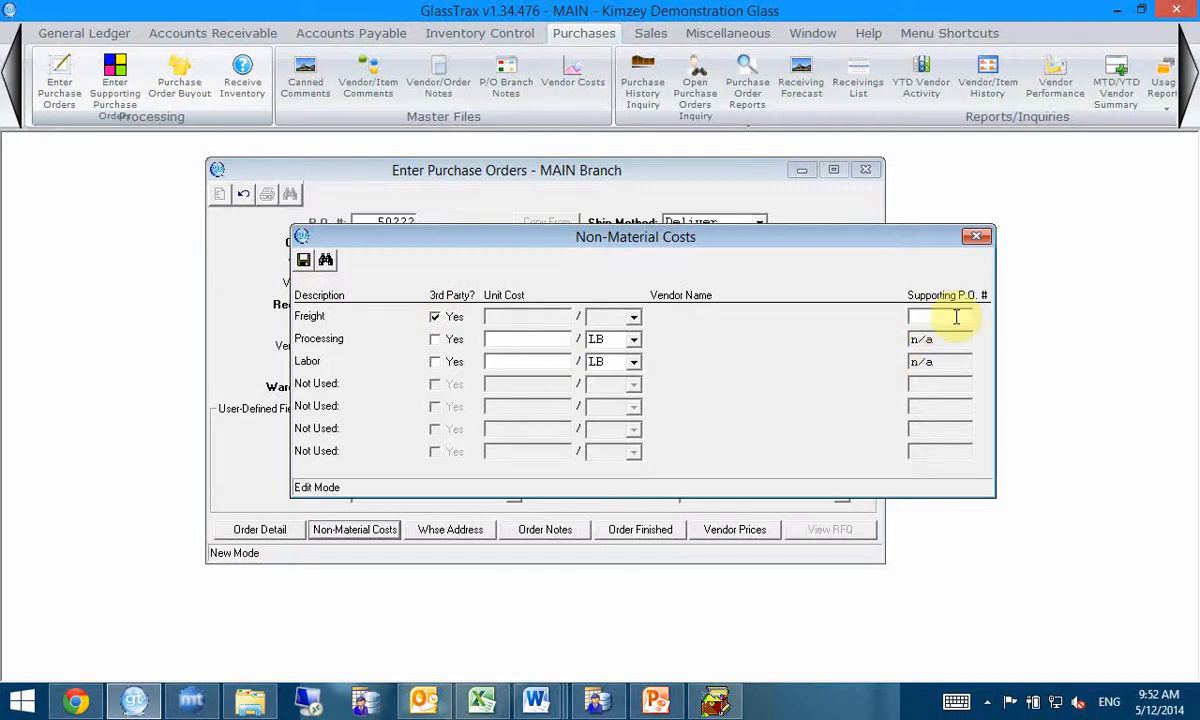
type("5")
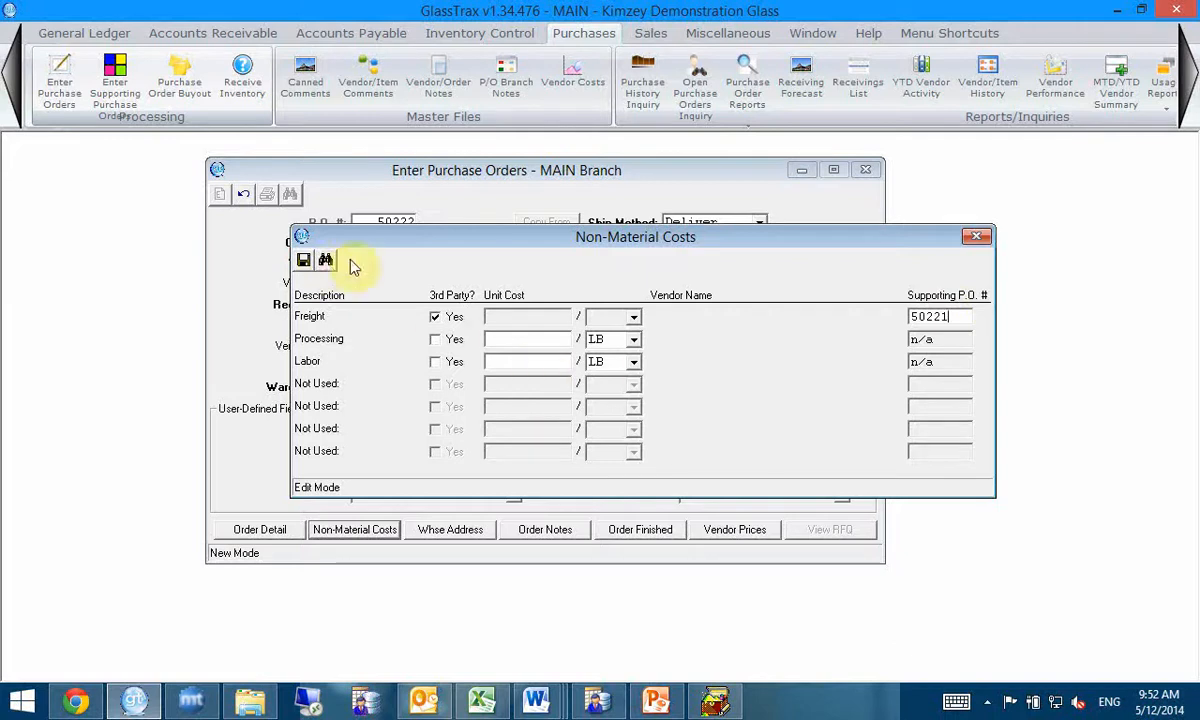
type("0221")
key("Tab")
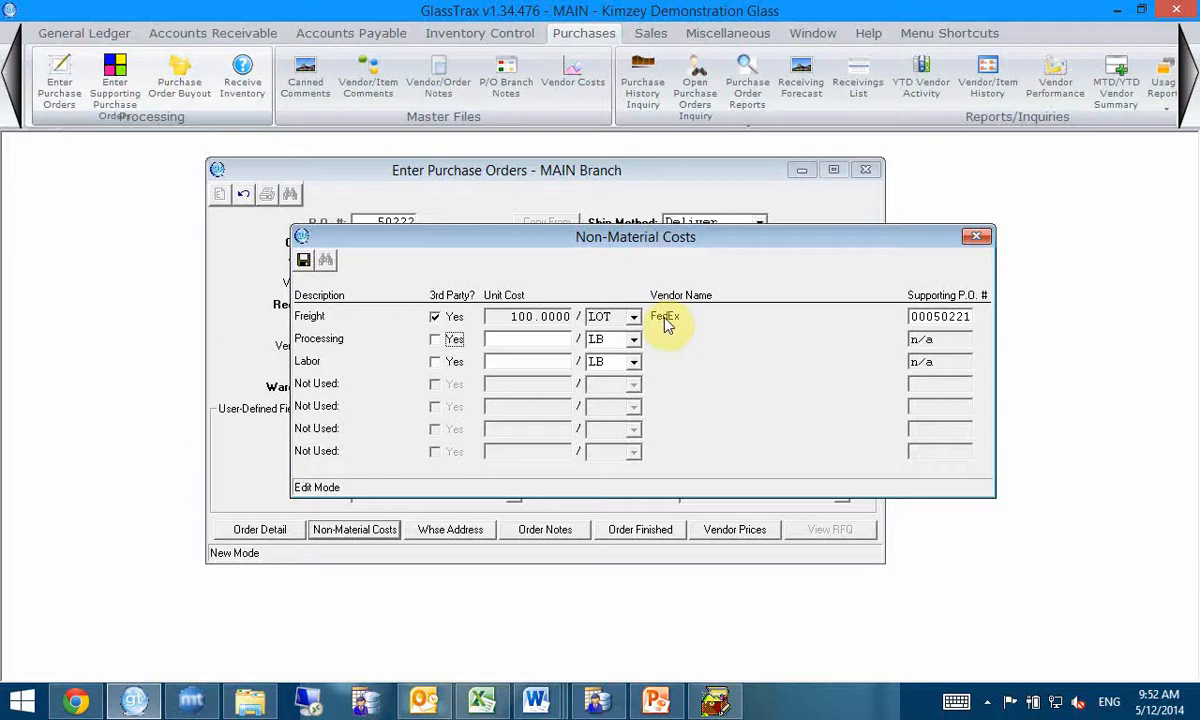
left_click(304, 260)
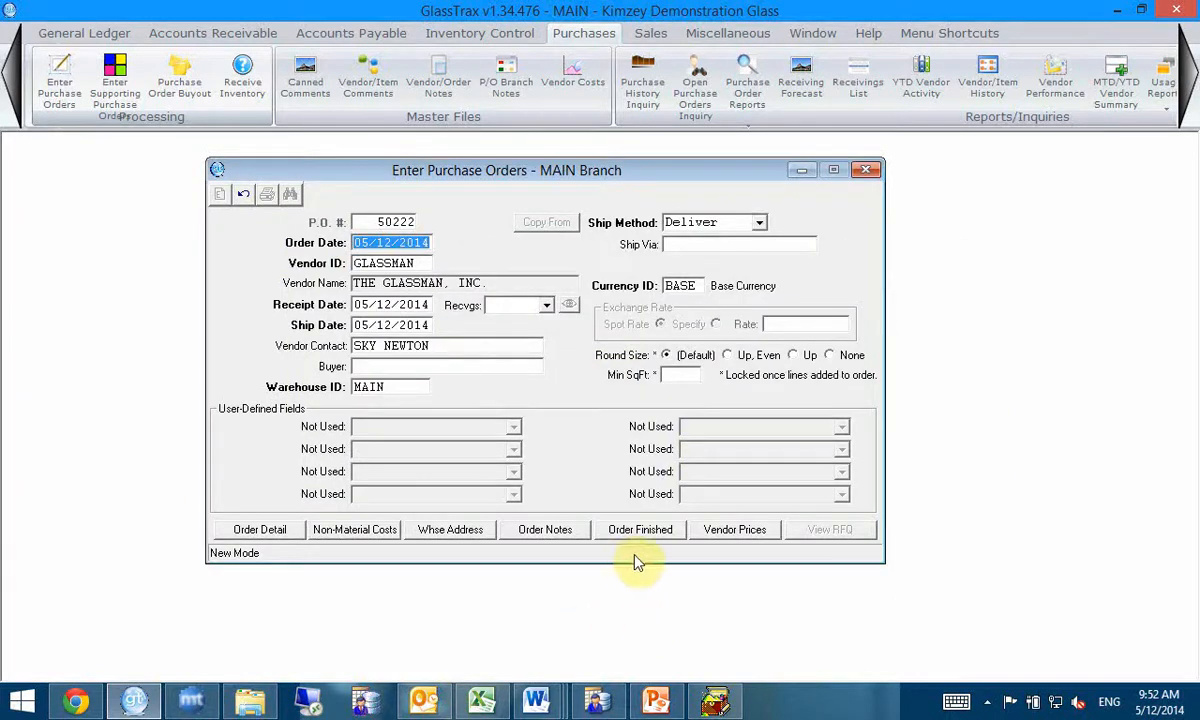
Step: Finish the GLASSMAN purchase order and cancel printing of its forms
left_click(622, 532)
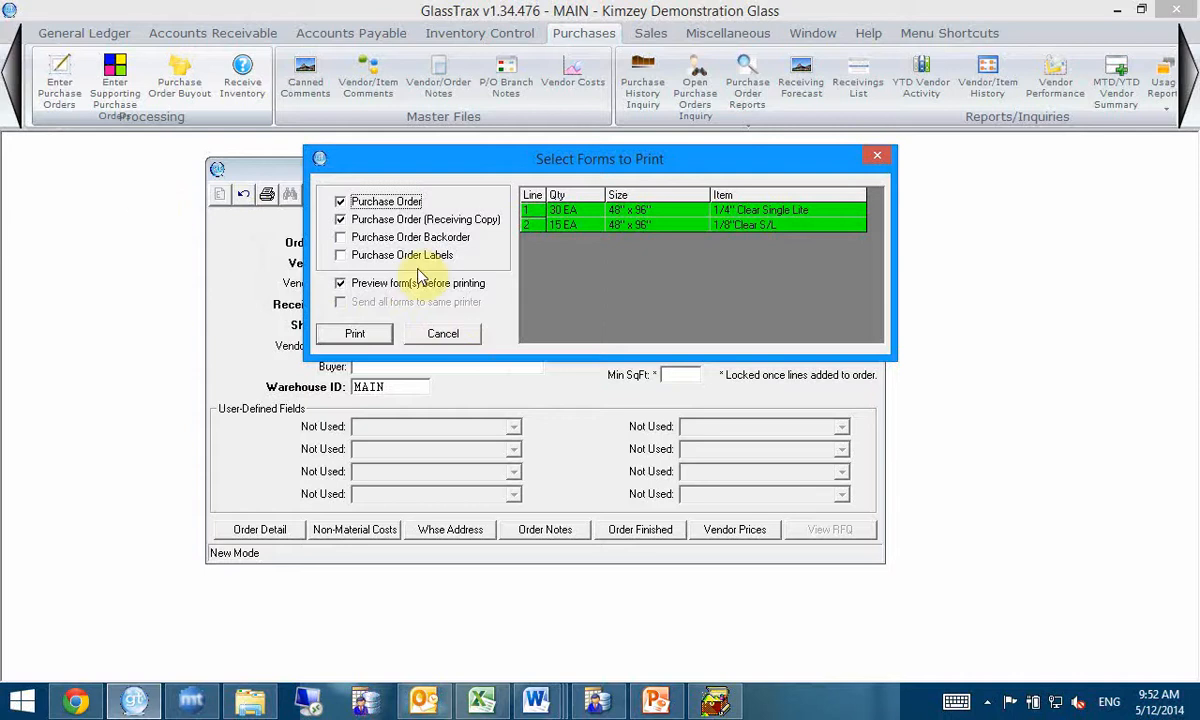
left_click_drag(648, 165, 727, 289)
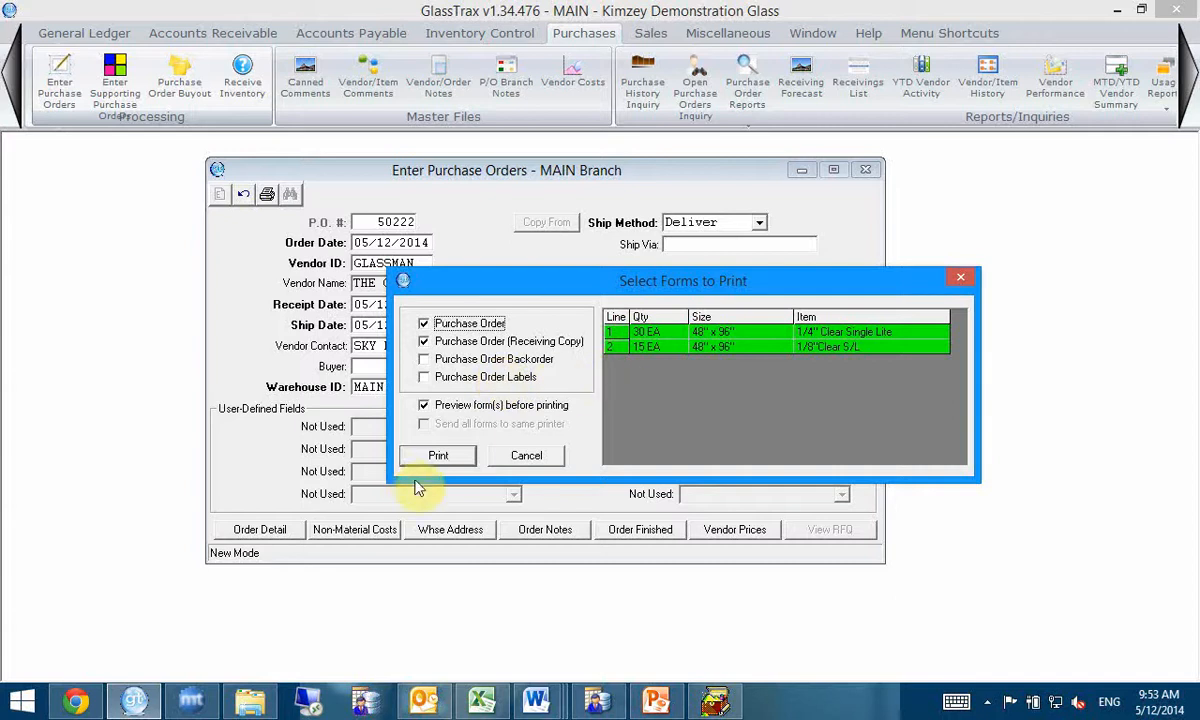
left_click(522, 468)
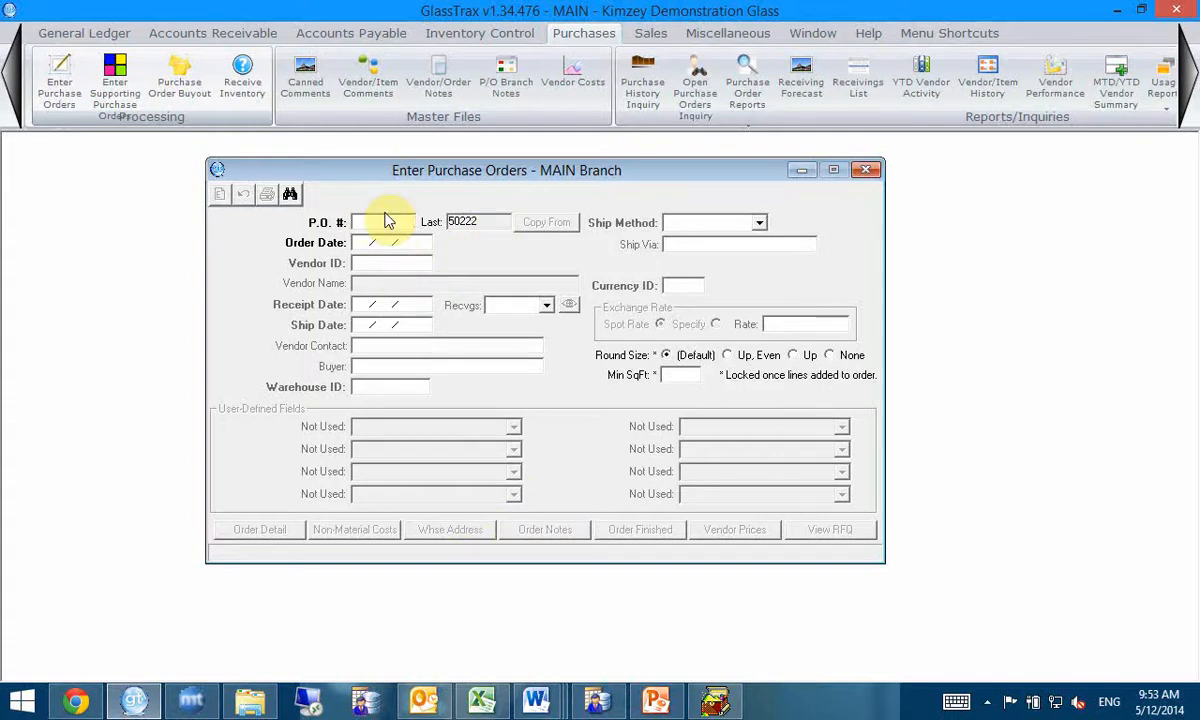
left_click_drag(411, 176, 426, 160)
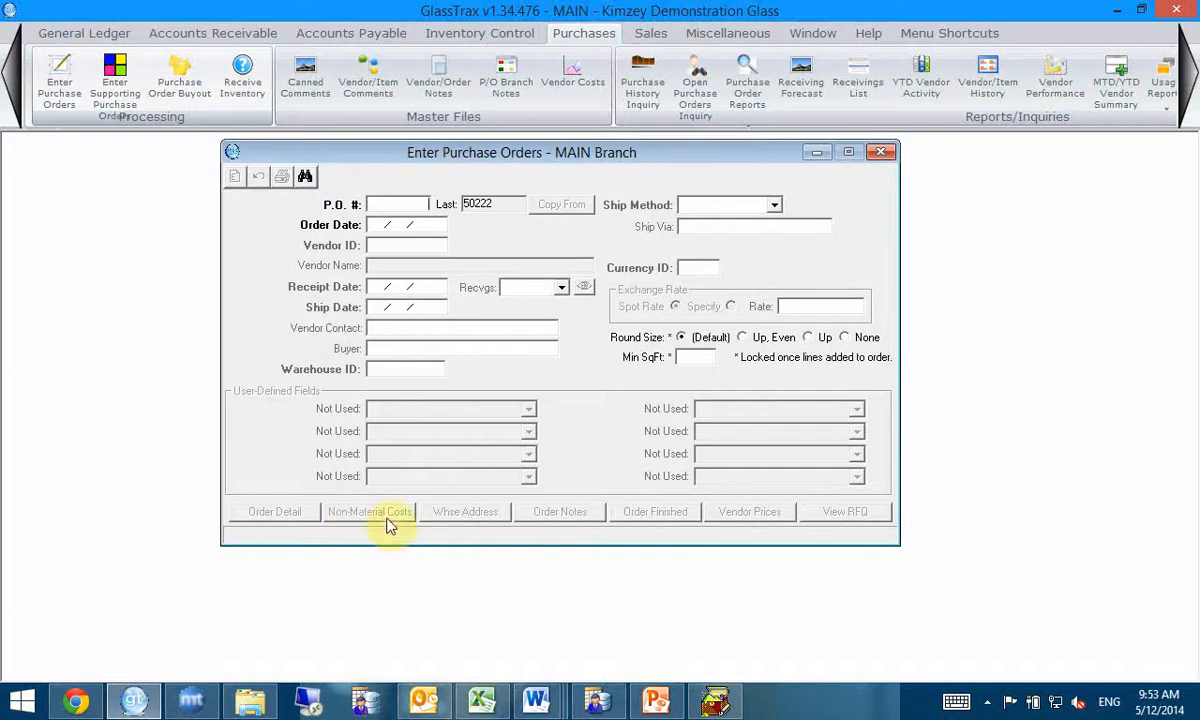